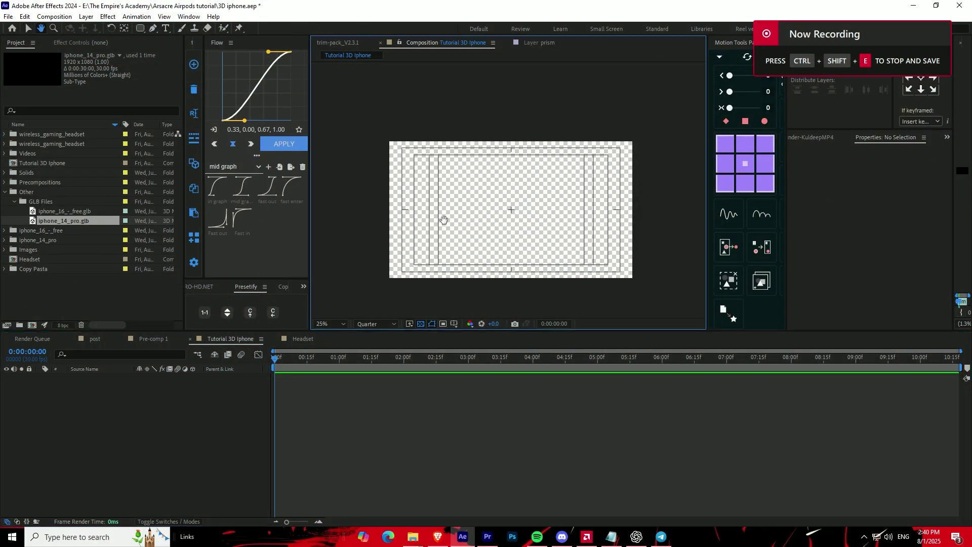
Create a new solid layer named BG.
{"action": "right_click", "coordinate": [338, 400]}
{"action": "mouse_move", "coordinate": [396, 405]}
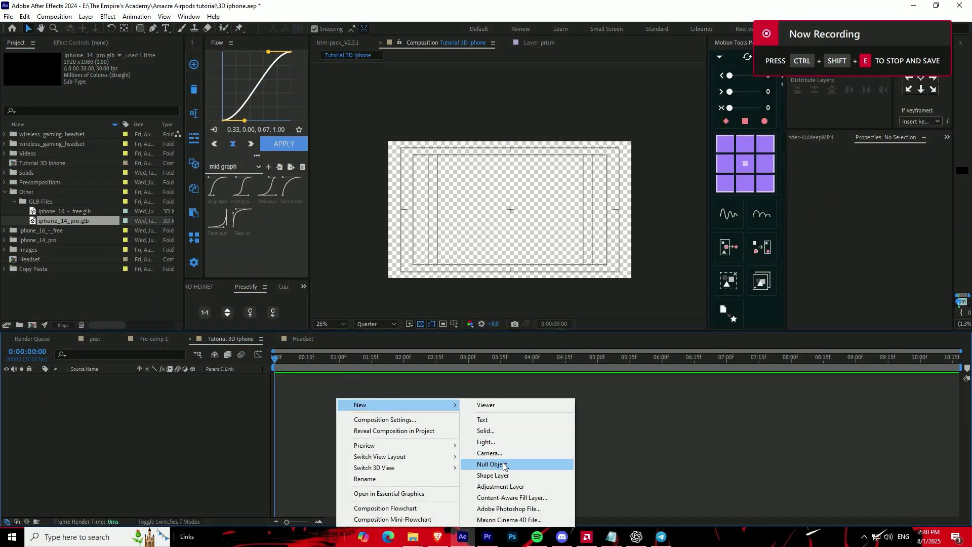
{"action": "left_click", "coordinate": [485, 431]}
{"action": "type", "text": "BG"}
{"action": "key", "text": "Return"}
{"action": "key", "text": "ctrl+space"}
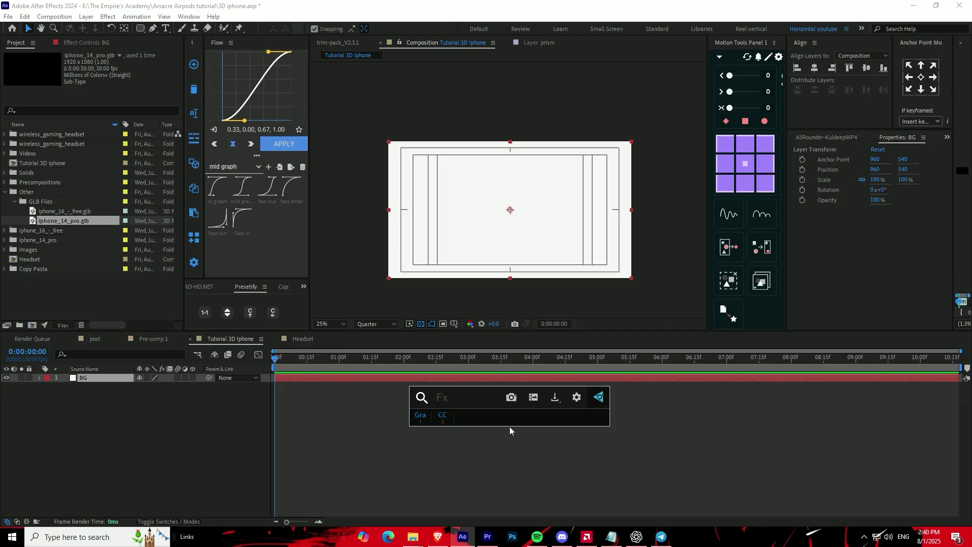
{"action": "type", "text": "grad"}
Apply Gradient Ramp to BG with its End Color set to black (000000).
{"action": "key", "text": "Return"}
{"action": "left_click", "coordinate": [105, 98]}
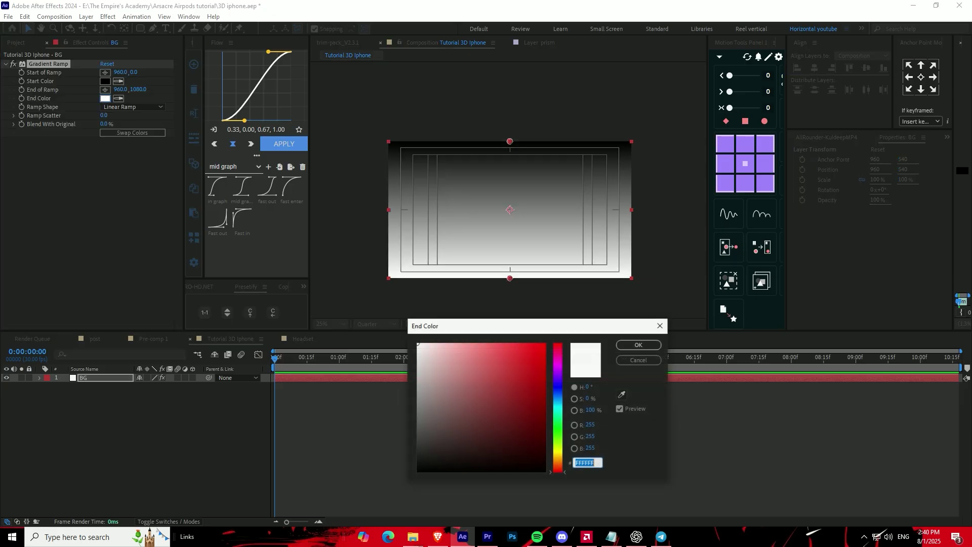
{"action": "type", "text": "000000"}
{"action": "left_click", "coordinate": [639, 343]}
{"action": "left_click", "coordinate": [464, 424]}
{"action": "scroll", "coordinate": [523, 238], "scroll_direction": "up", "scroll_amount": 2}
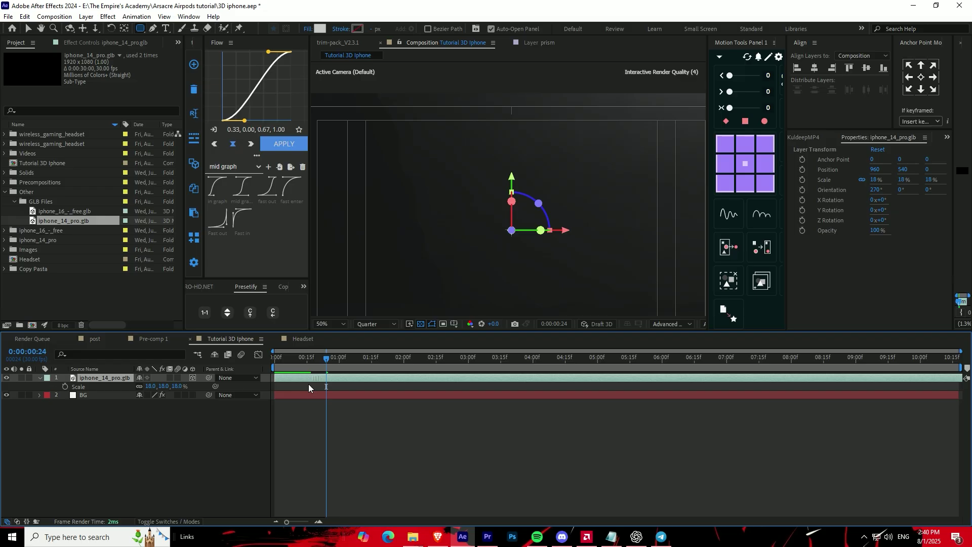
{"action": "scroll", "coordinate": [425, 206], "scroll_direction": "down", "scroll_amount": 3}
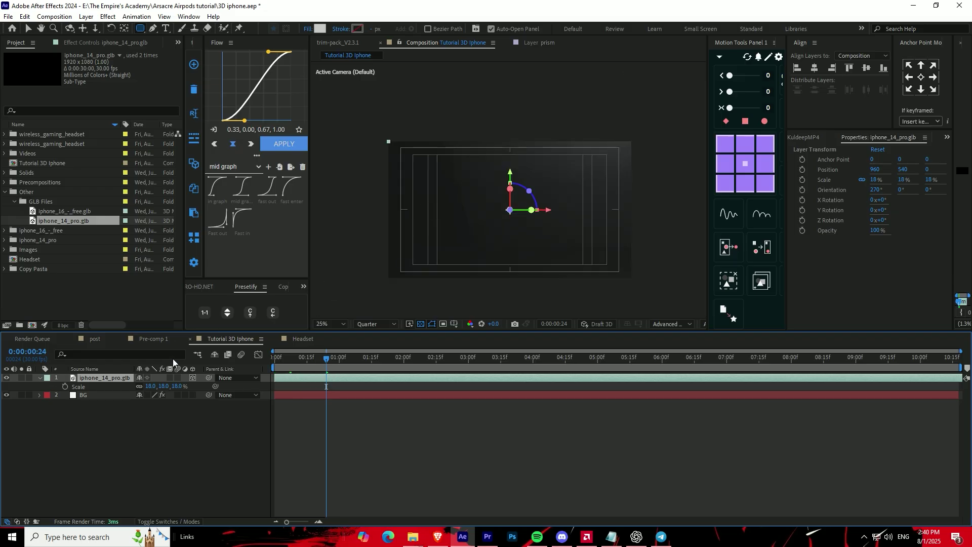
{"action": "type", "text": "1"}
Scale the iphone_14_pro.glb layer down to 0.3%, trying 1 and 0.1 along the way.
{"action": "key", "text": "Return"}
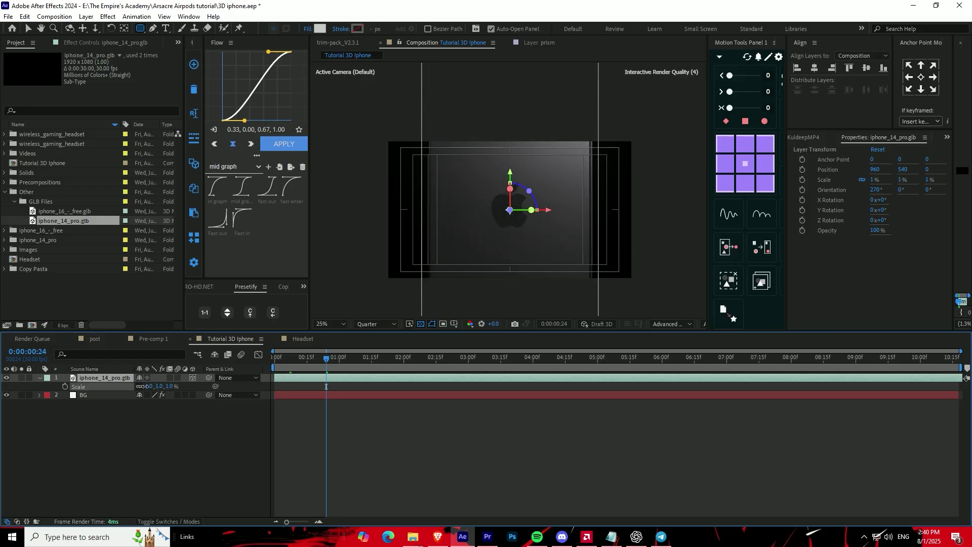
{"action": "left_click_drag", "start_coordinate": [156, 386], "coordinate": [145, 390]}
{"action": "type", "text": "1"}
{"action": "key", "text": "Return"}
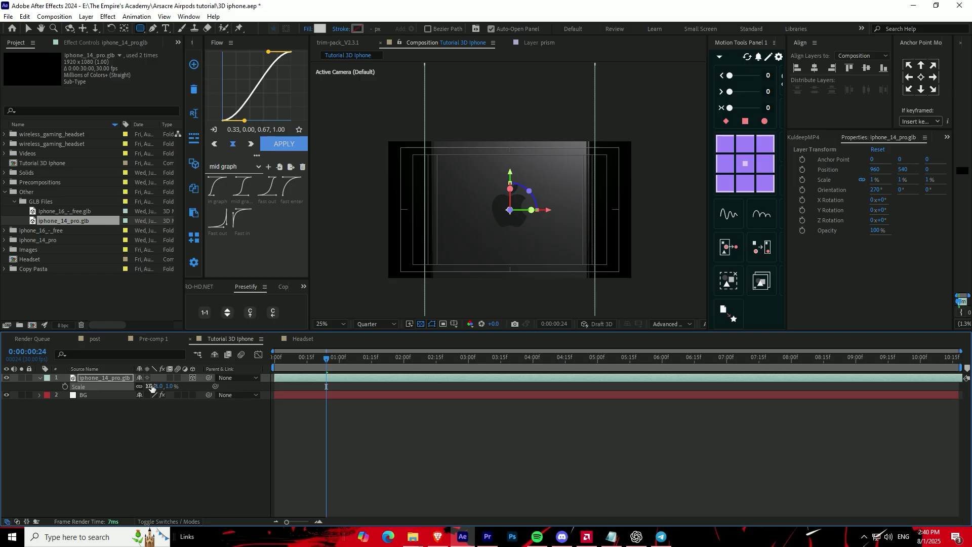
{"action": "type", "text": "0.1"}
{"action": "key", "text": "Return"}
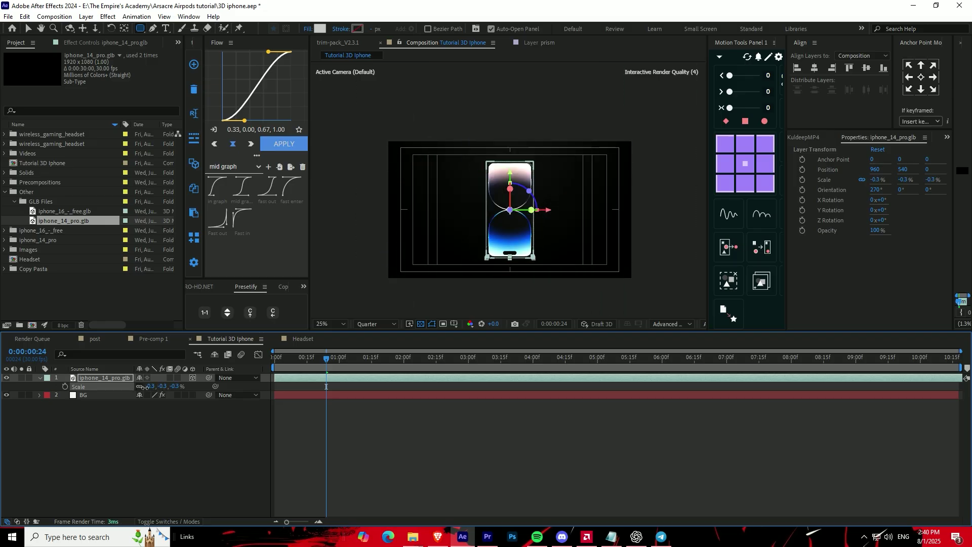
{"action": "scroll", "coordinate": [495, 217], "scroll_direction": "up", "scroll_amount": 2}
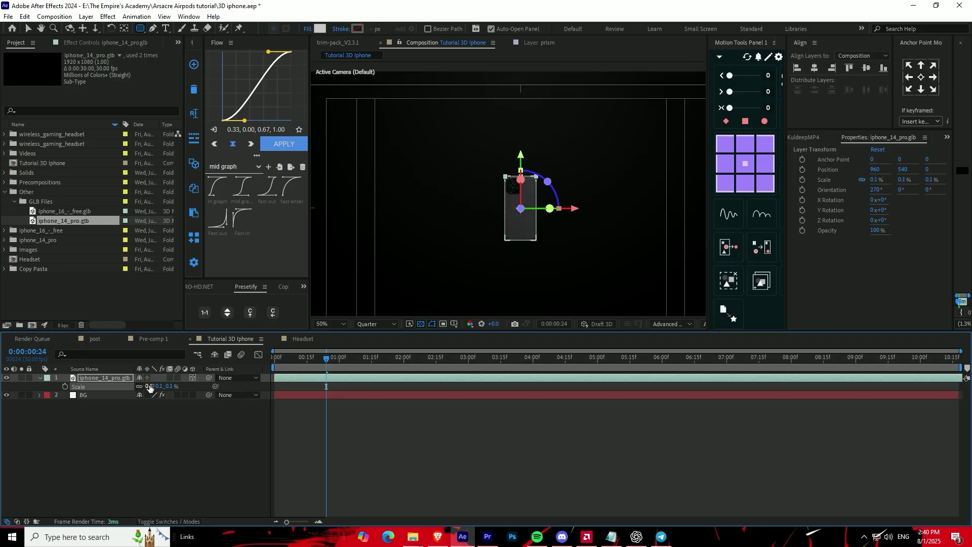
{"action": "left_click_drag", "start_coordinate": [150, 388], "coordinate": [163, 388]}
{"action": "key", "text": "F2"}
{"action": "key", "text": "v"}
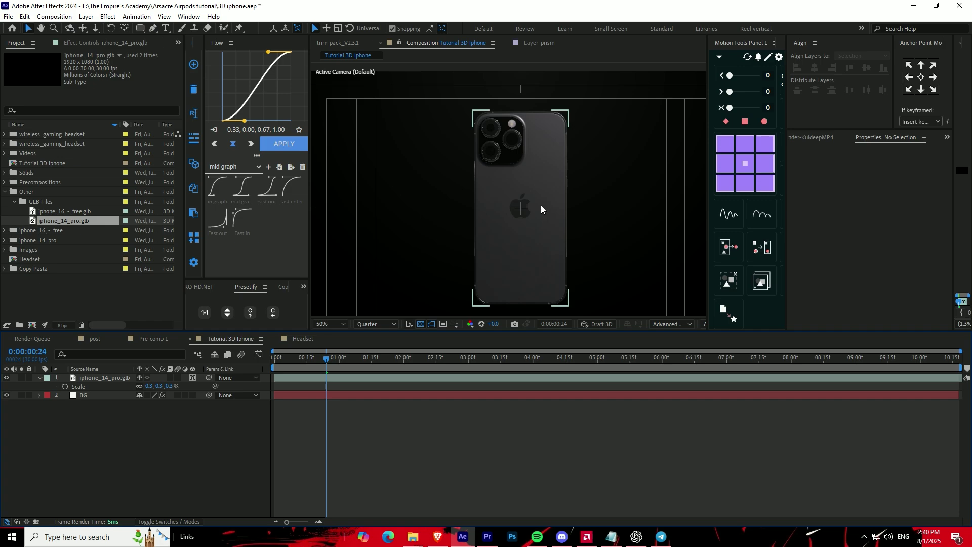
{"action": "left_click", "coordinate": [541, 210]}
Pre-compose the iPhone layer into a precomp named Phone Tutorial.
{"action": "right_click", "coordinate": [365, 379]}
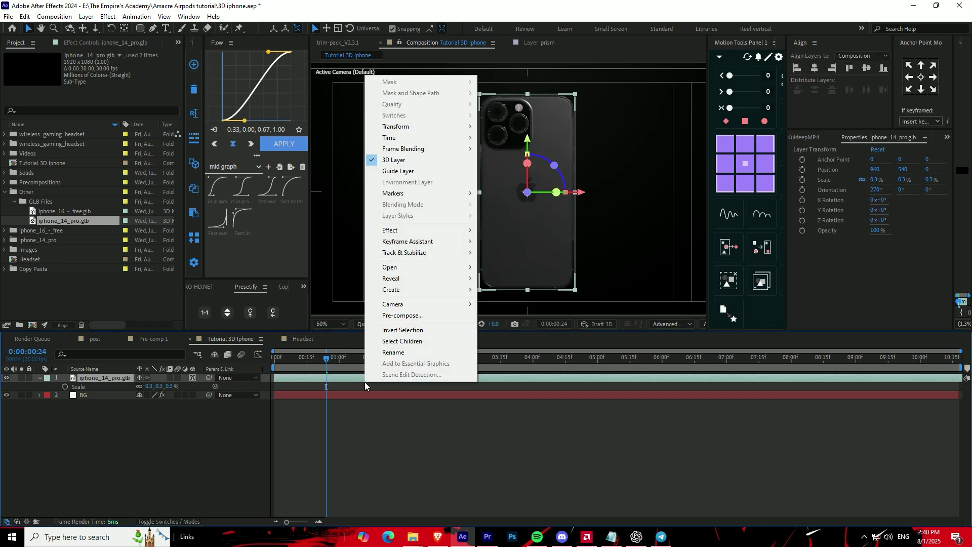
{"action": "left_click", "coordinate": [408, 317]}
{"action": "type", "text": "Phone Tut"}
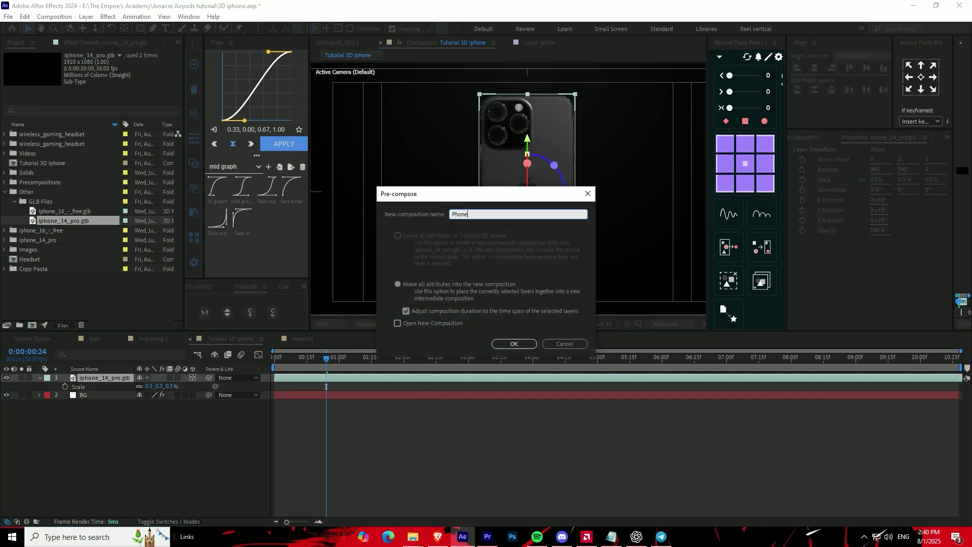
{"action": "type", "text": "orial"}
{"action": "key", "text": "Return"}
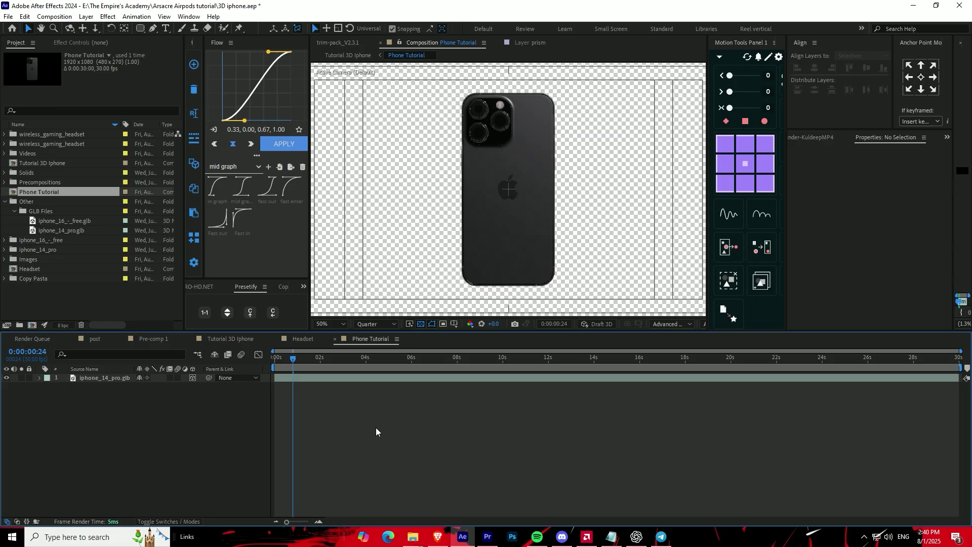
{"action": "left_click", "coordinate": [320, 379]}
Keyframe the phone's Orientation at 0 s and about 5 s so it turns to show its camera.
{"action": "key", "text": "r"}
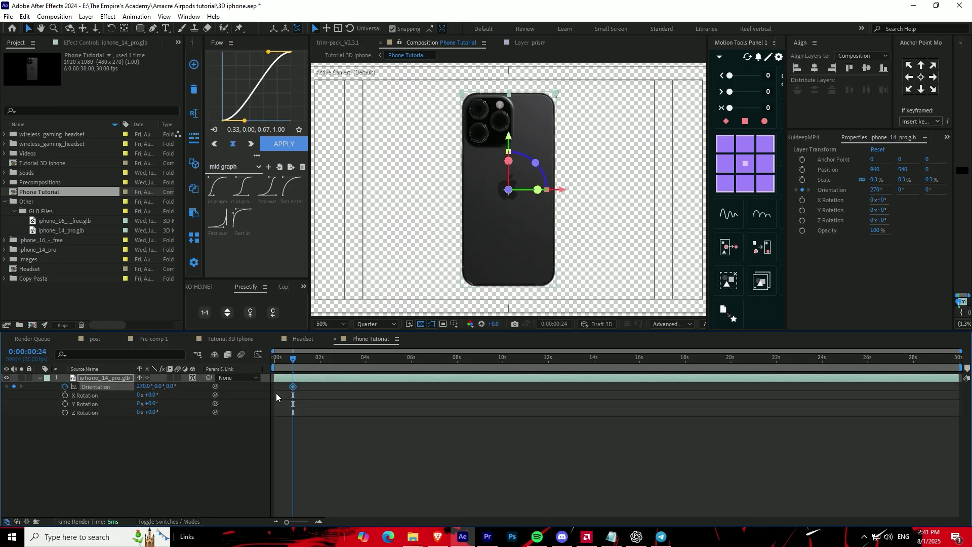
{"action": "left_click", "coordinate": [273, 363]}
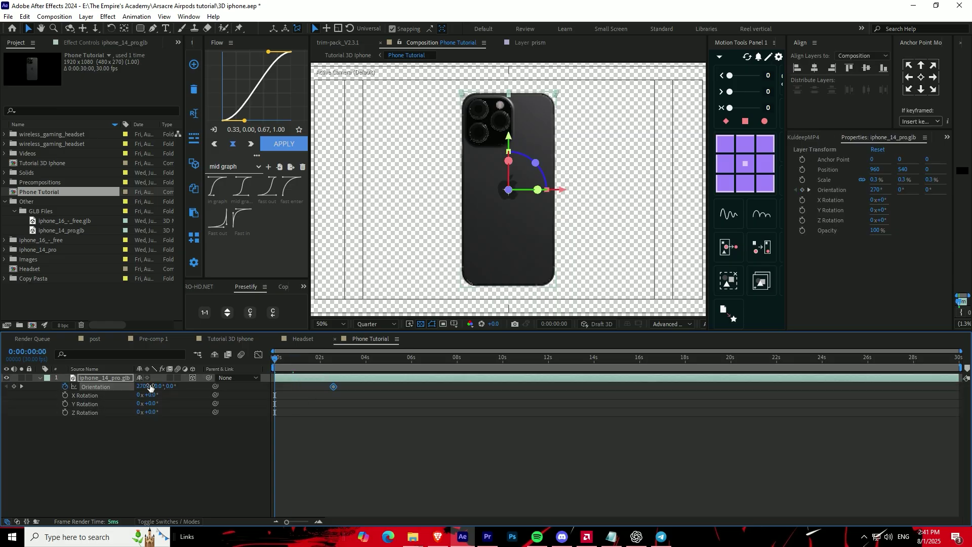
{"action": "mouse_move", "coordinate": [150, 388]}
{"action": "left_mouse_down"}
{"action": "mouse_move", "coordinate": [166, 400]}
{"action": "mouse_move", "coordinate": [161, 387]}
{"action": "mouse_move", "coordinate": [301, 394]}
{"action": "left_mouse_up"}
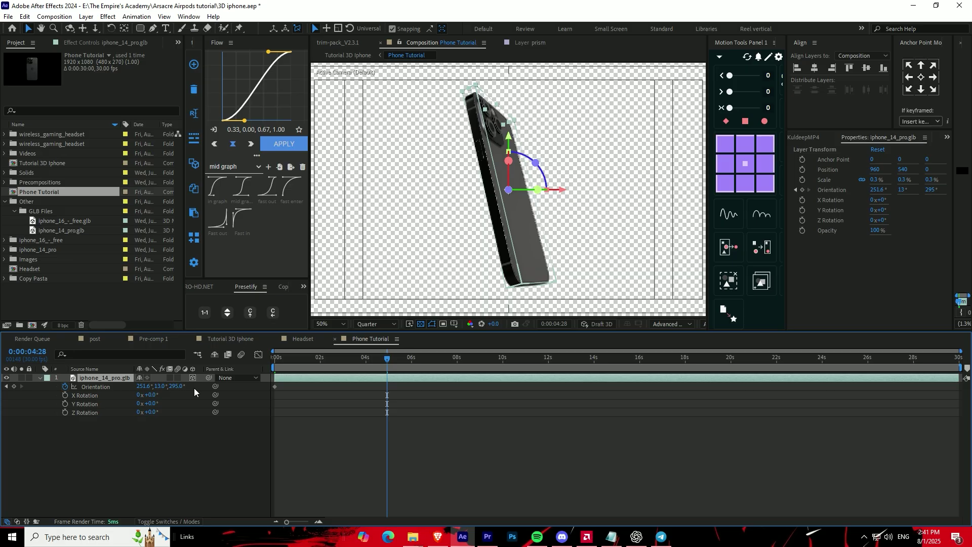
{"action": "left_click_drag", "start_coordinate": [194, 388], "coordinate": [264, 401]}
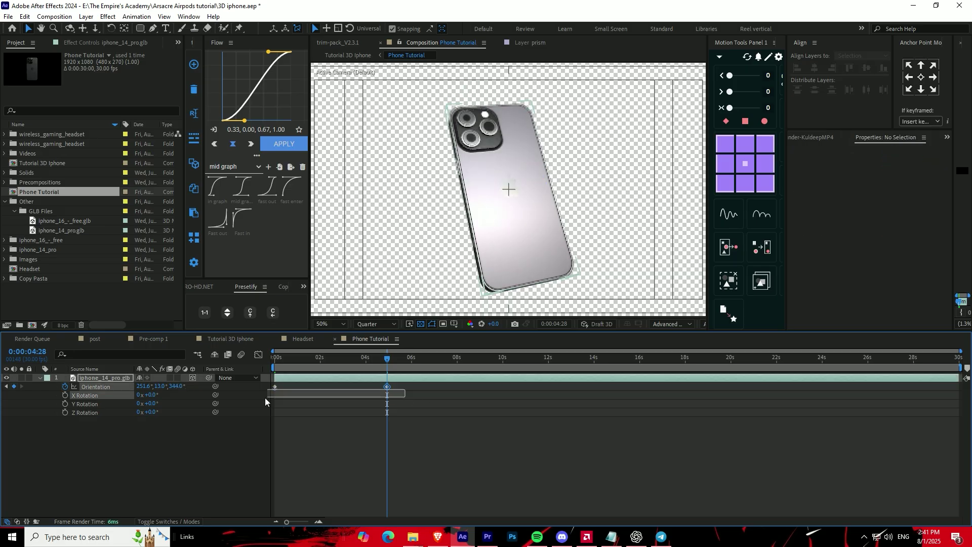
{"action": "left_click", "coordinate": [230, 375]}
{"action": "left_click", "coordinate": [338, 363]}
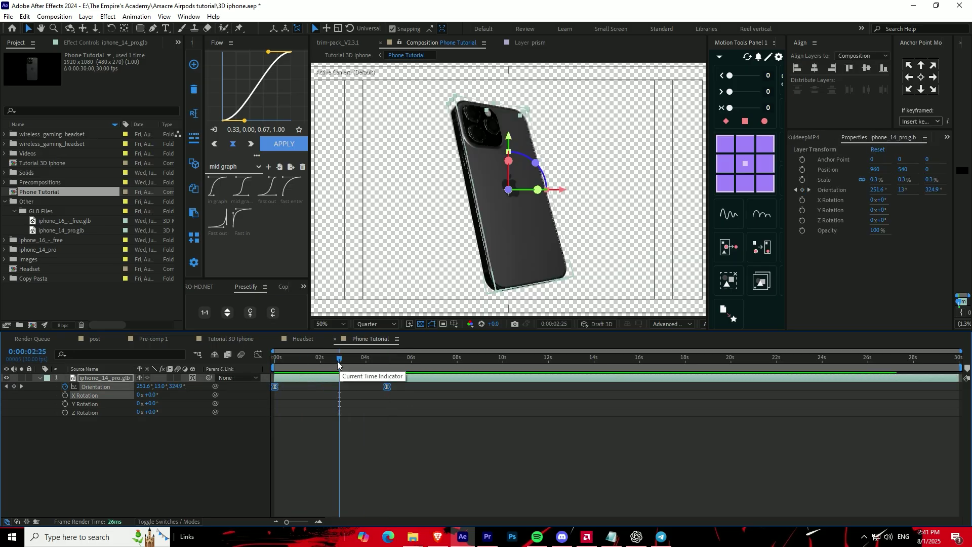
Back in Tutorial 3D Iphone, create a new solid named Dust.
{"action": "key", "text": "shift+Escape"}
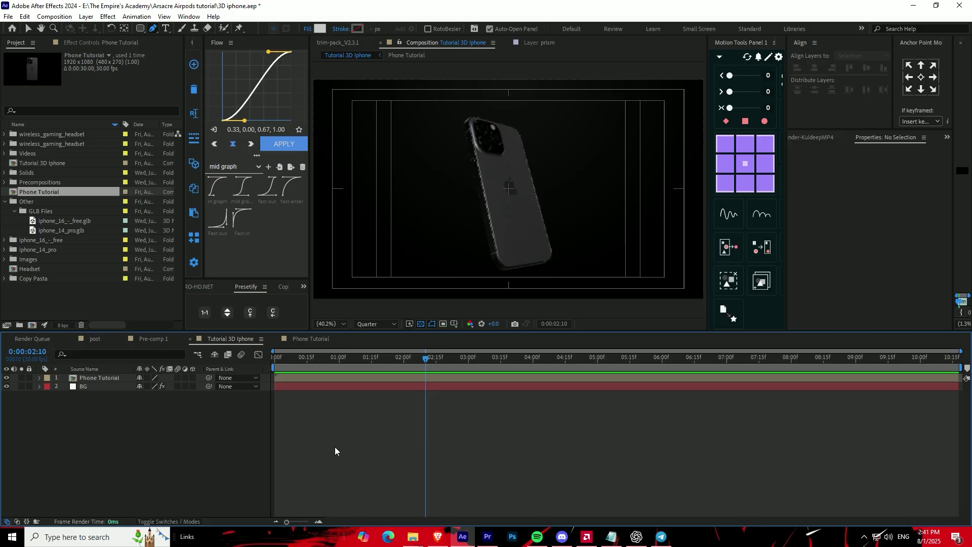
{"action": "right_click", "coordinate": [336, 451]}
{"action": "left_click", "coordinate": [505, 361]}
{"action": "type", "text": "Dus"}
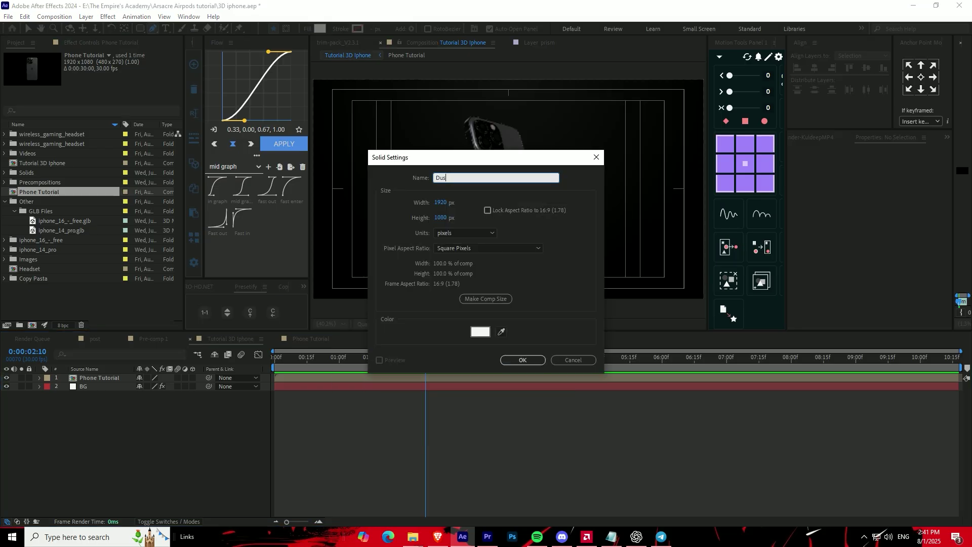
{"action": "type", "text": "t"}
{"action": "key", "text": "Return"}
Apply Fractal Noise to Dust with brightness 34 and slightly lowered contrast.
{"action": "key", "text": "ctrl+space"}
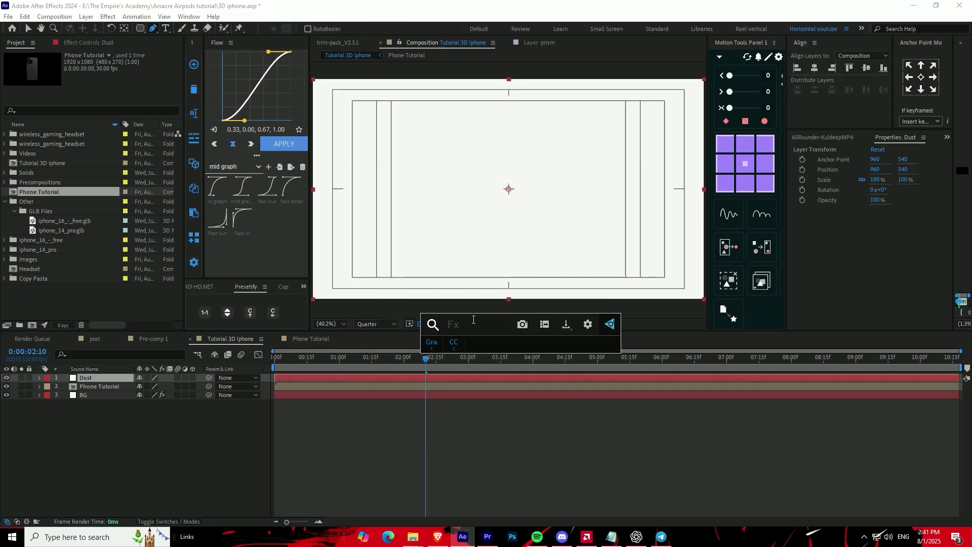
{"action": "type", "text": "fra"}
{"action": "key", "text": "Return"}
{"action": "key", "text": "ctrl+z"}
{"action": "key", "text": "ctrl+space"}
{"action": "type", "text": "fra"}
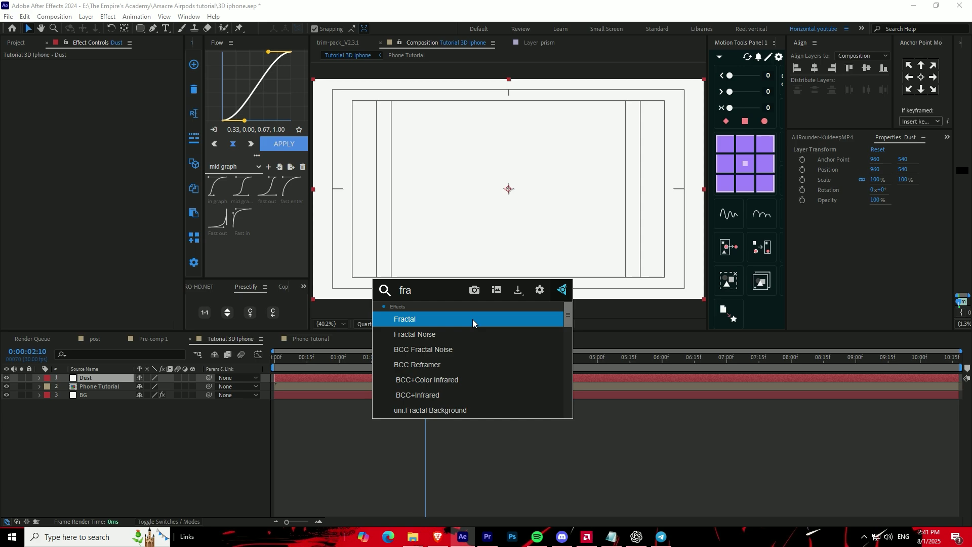
{"action": "key", "text": "Return"}
{"action": "type", "text": "199"}
{"action": "key", "text": "Tab"}
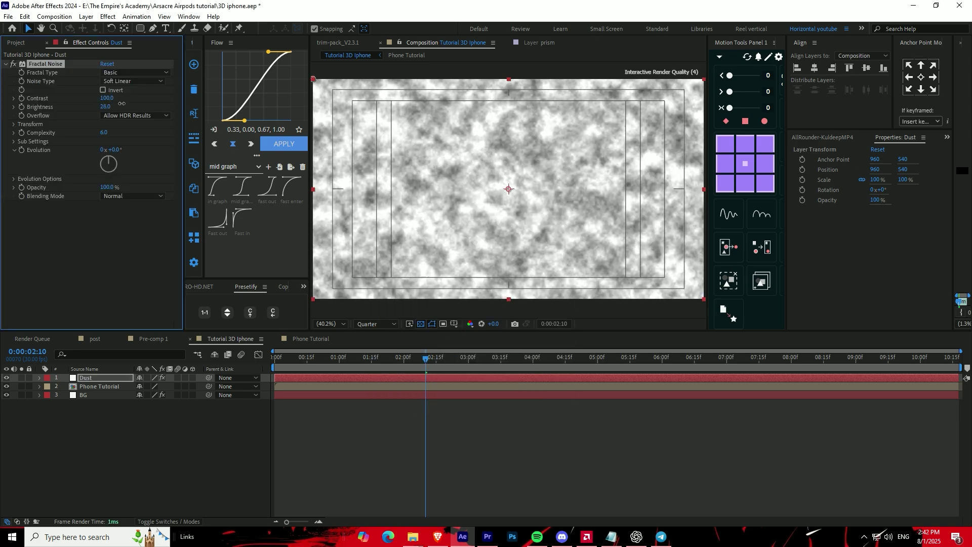
{"action": "type", "text": "34"}
{"action": "key", "text": "Return"}
{"action": "left_click_drag", "start_coordinate": [160, 100], "coordinate": [145, 103]}
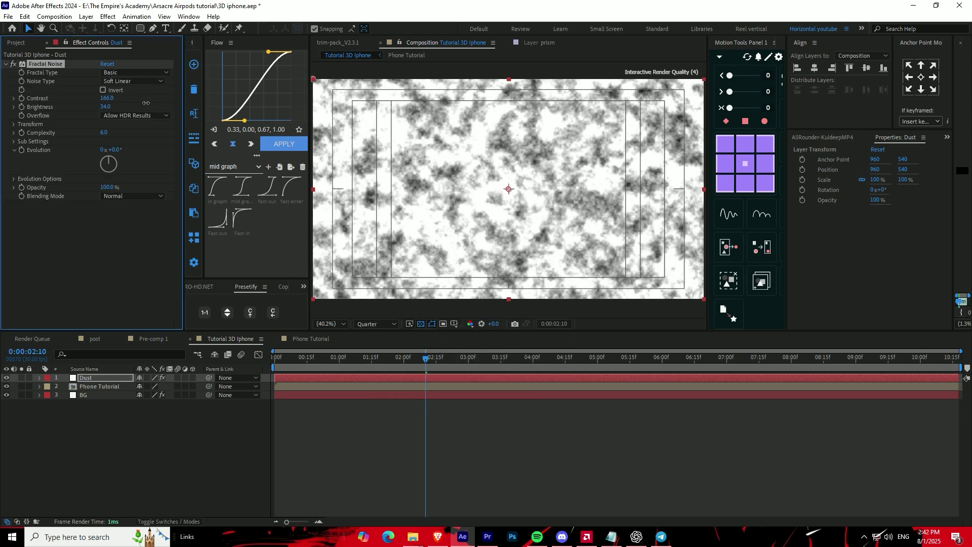
Draw a Pen mask on Dust and reshape it into a light beam.
{"action": "left_click", "coordinate": [153, 28]}
{"action": "left_click", "coordinate": [459, 74]}
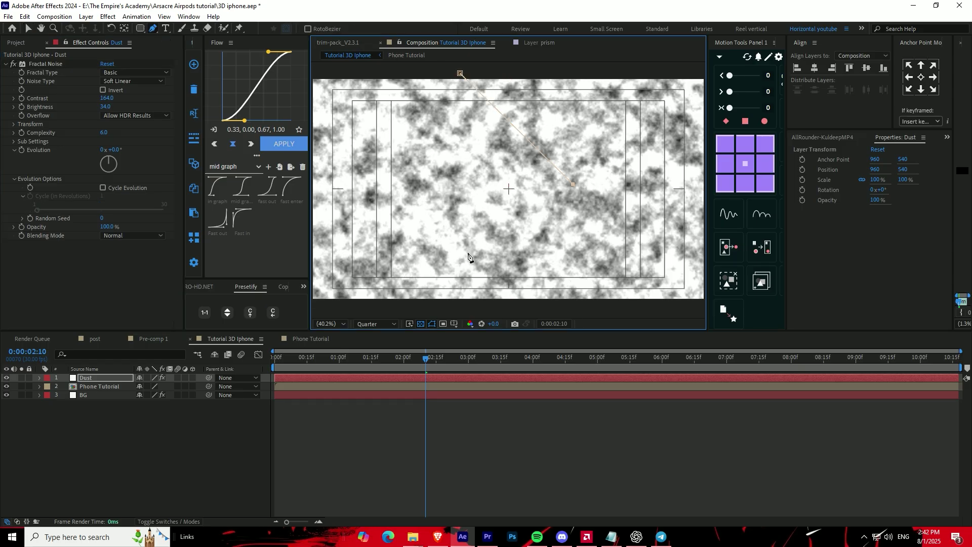
{"action": "left_click", "coordinate": [418, 73]}
{"action": "left_click", "coordinate": [459, 73]}
{"action": "key", "text": "v"}
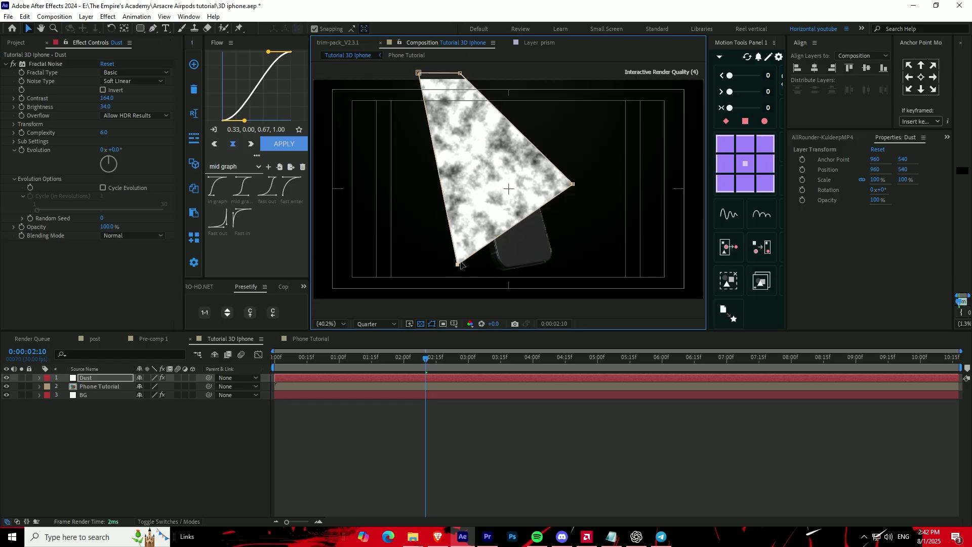
{"action": "left_click_drag", "start_coordinate": [460, 249], "coordinate": [469, 226]}
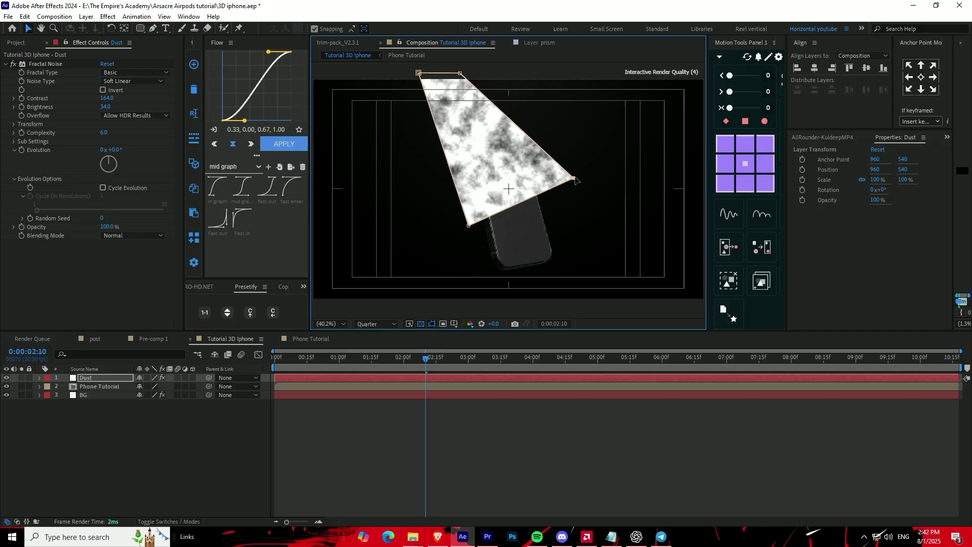
Enlarge the noise scale and feather the beam mask's edge.
{"action": "left_click", "coordinate": [18, 132]}
{"action": "left_click_drag", "start_coordinate": [107, 149], "coordinate": [469, 143]}
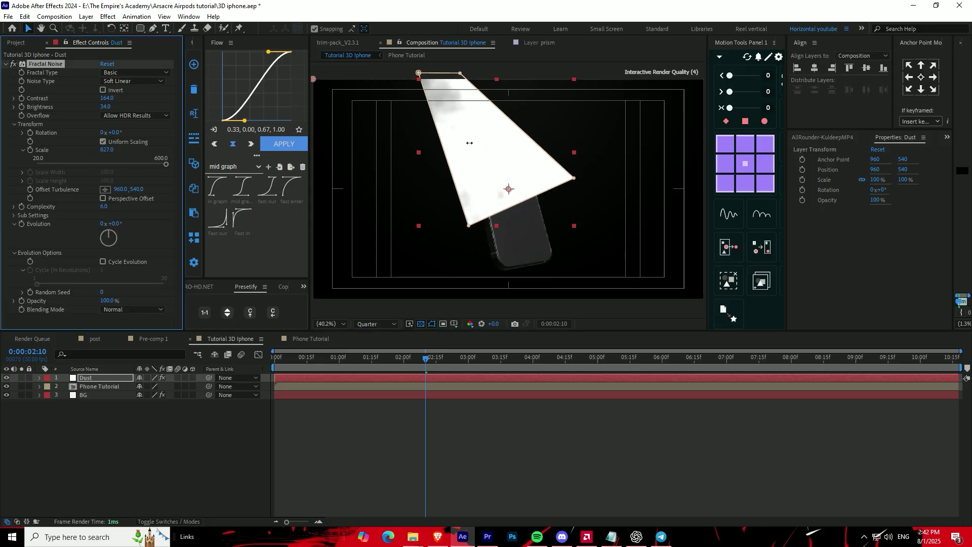
{"action": "key", "text": "f"}
{"action": "left_click", "coordinate": [57, 386]}
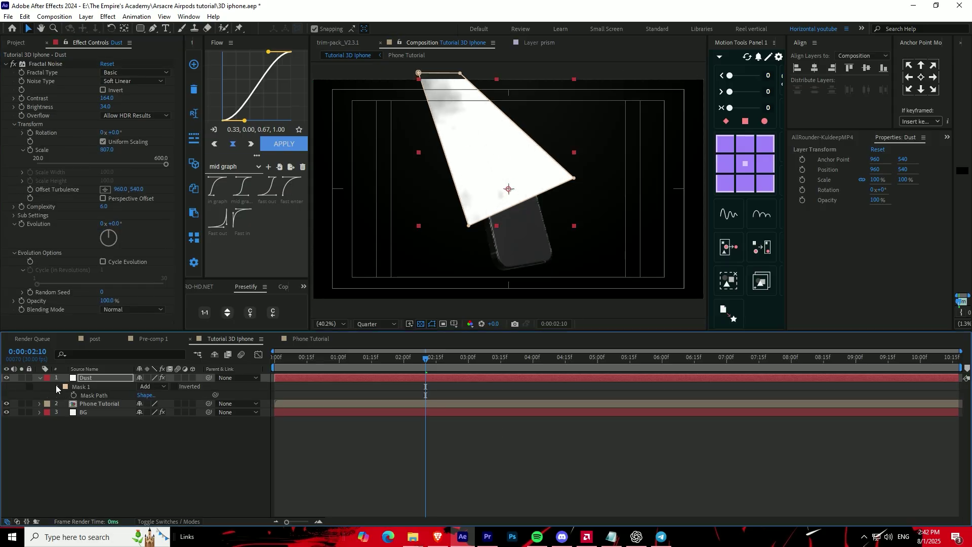
{"action": "left_click_drag", "start_coordinate": [145, 403], "coordinate": [232, 394]}
Set the Dust layer's opacity to 29%.
{"action": "key", "text": "t"}
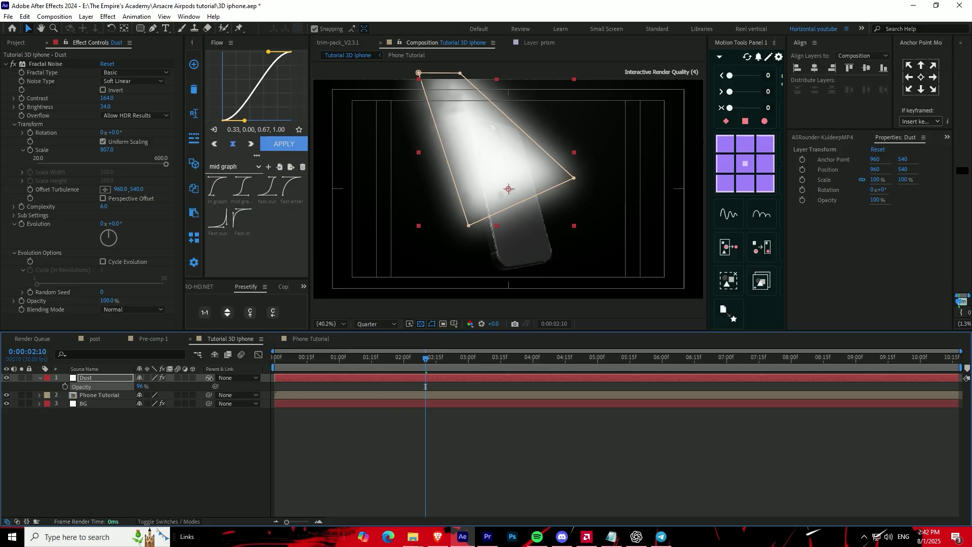
{"action": "left_click_drag", "start_coordinate": [141, 385], "coordinate": [155, 385]}
{"action": "key", "text": "F2"}
{"action": "scroll", "coordinate": [508, 164], "scroll_direction": "up", "scroll_amount": 2}
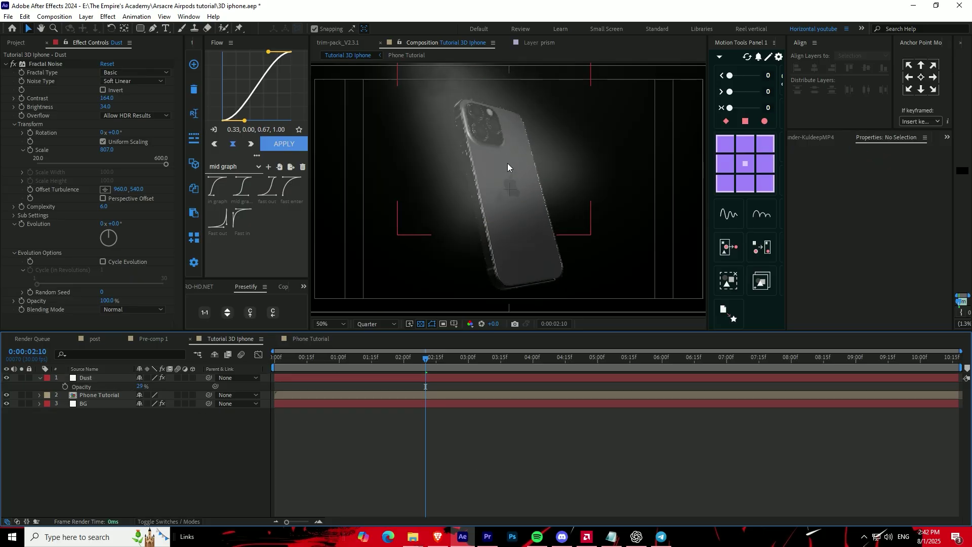
{"action": "scroll", "coordinate": [504, 244], "scroll_direction": "up", "scroll_amount": 1}
Duplicate the Phone Tutorial layer and draw a Pen mask over the lower phone.
{"action": "left_click", "coordinate": [429, 395]}
{"action": "key", "text": "ctrl+d"}
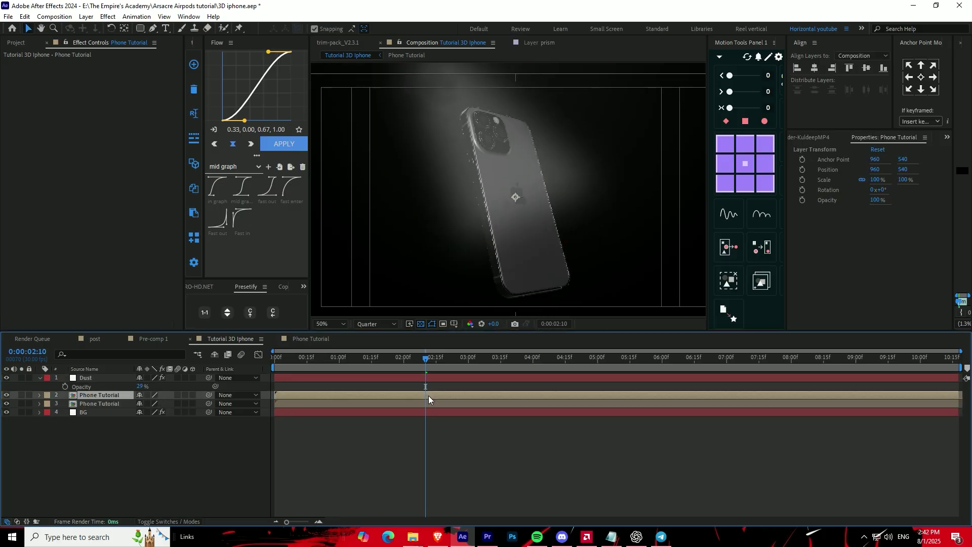
{"action": "key", "text": "g"}
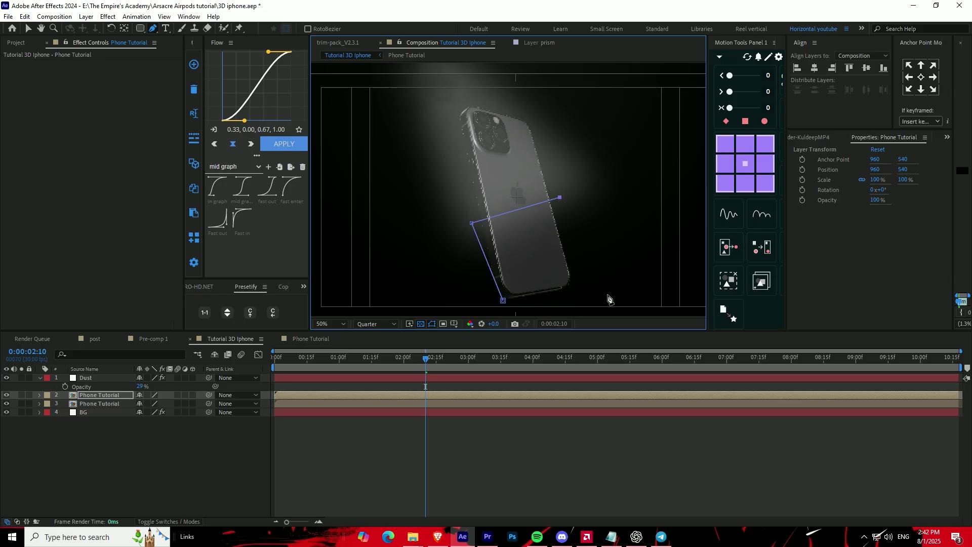
{"action": "left_click", "coordinate": [503, 301]}
Apply Curves to the masked phone copy and pull it down to darken.
{"action": "key", "text": "ctrl+space"}
{"action": "type", "text": "cur"}
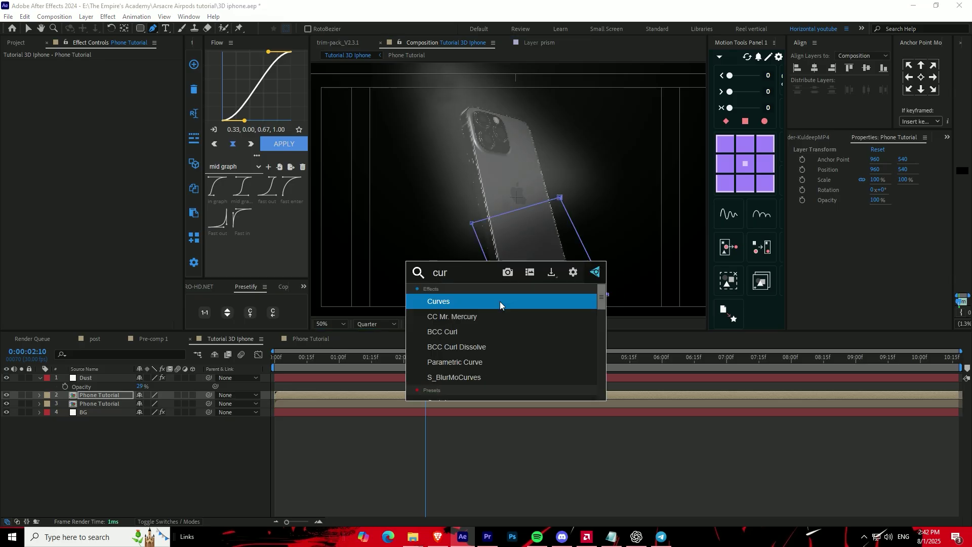
{"action": "key", "text": "Return"}
{"action": "left_click_drag", "start_coordinate": [54, 201], "coordinate": [77, 204]}
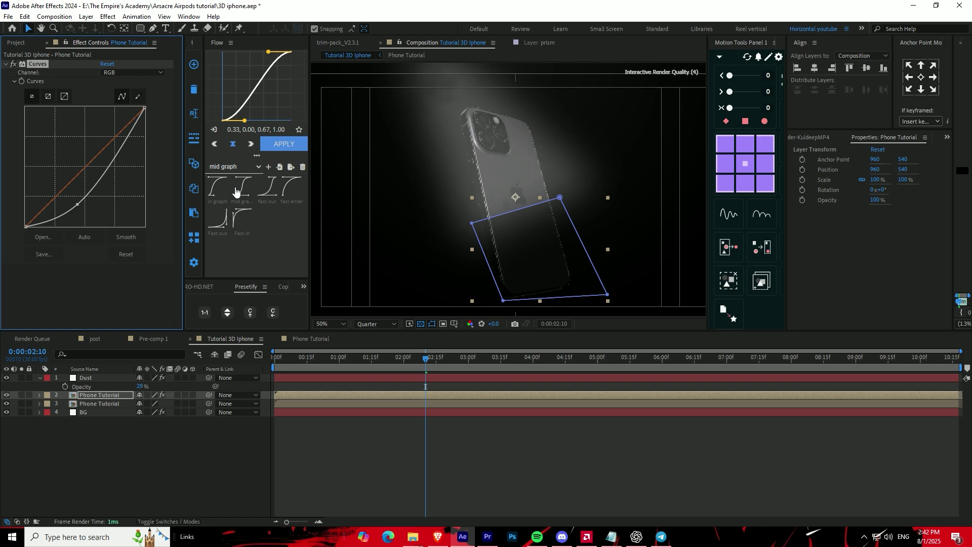
Select Mask 1 on the top phone copy and enlarge it outward.
{"action": "left_click", "coordinate": [39, 395]}
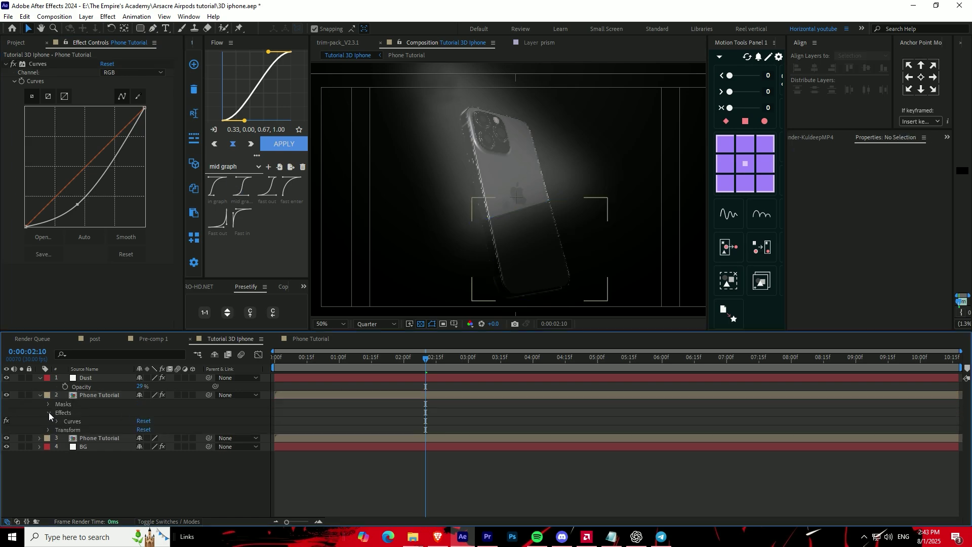
{"action": "left_click", "coordinate": [49, 413]}
{"action": "left_click", "coordinate": [80, 412]}
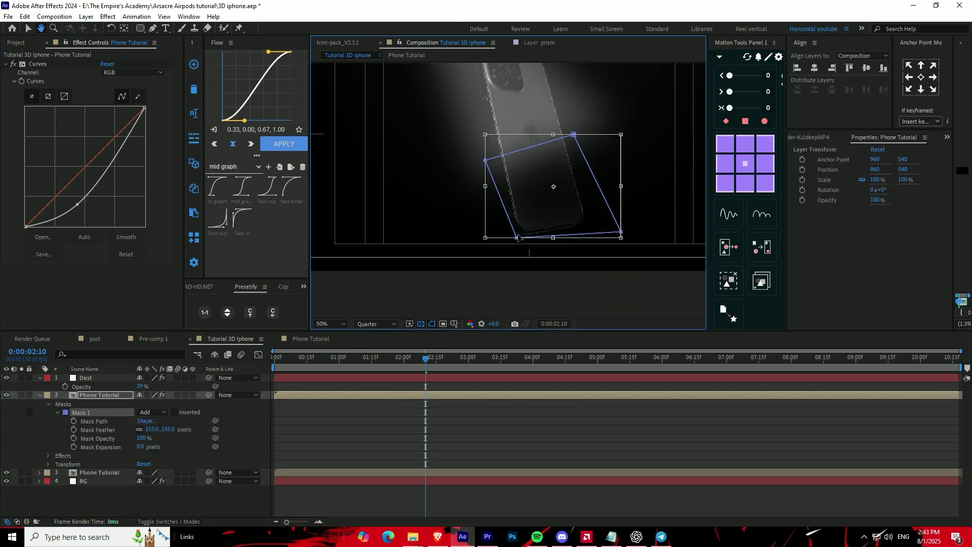
{"action": "left_click_drag", "start_coordinate": [484, 238], "coordinate": [457, 255]}
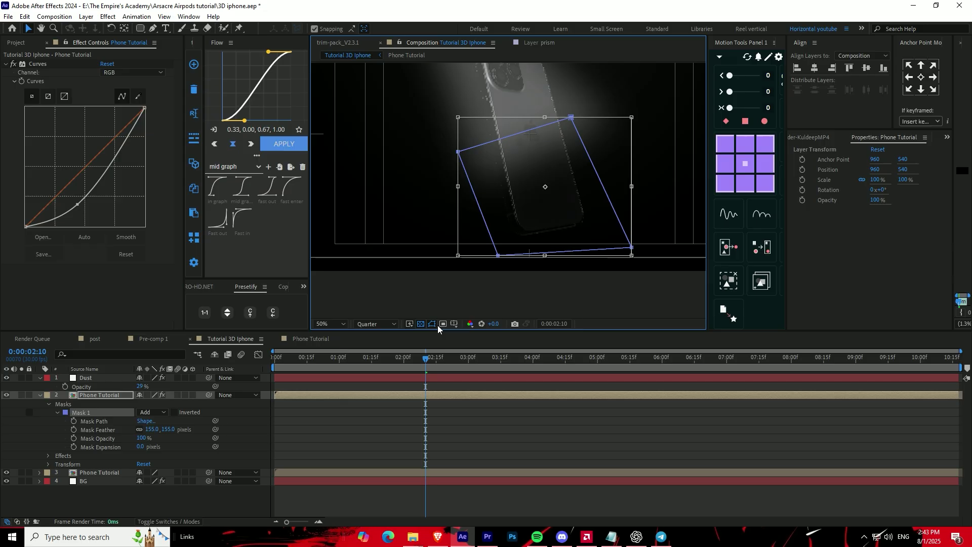
Enlarge the top copy's mask well past the frame bottom and fit the view.
{"action": "left_click_drag", "start_coordinate": [545, 256], "coordinate": [478, 183]}
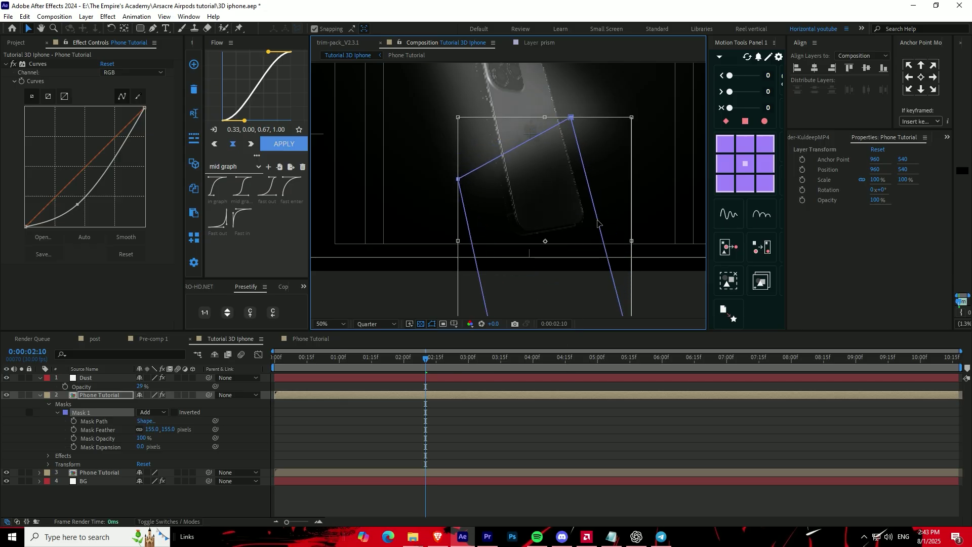
{"action": "left_click", "coordinate": [376, 432]}
{"action": "key", "text": "shift+slash"}
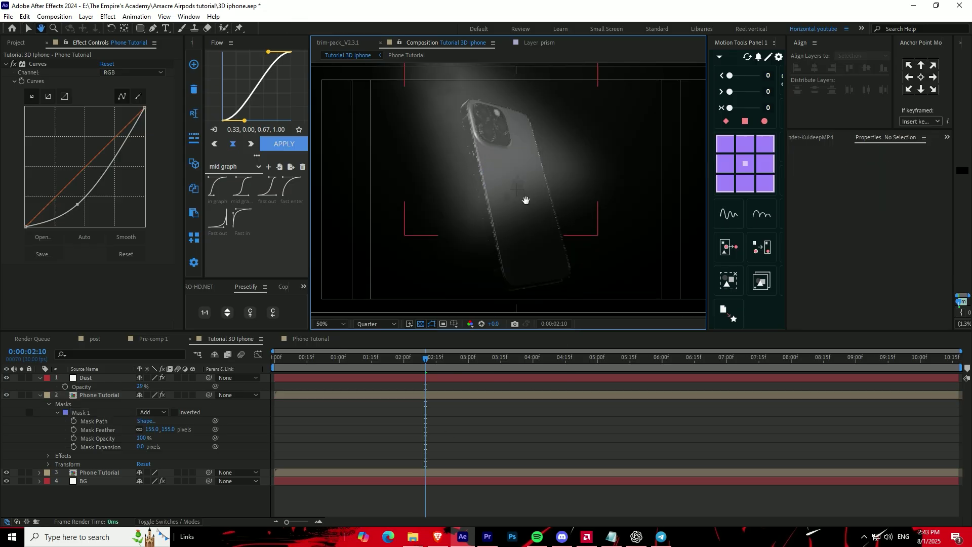
Apply CC Light Sweep to the lower phone copy: Smooth shape, width 154, intensity 0.
{"action": "key", "text": "ctrl+space"}
{"action": "type", "text": "d"}
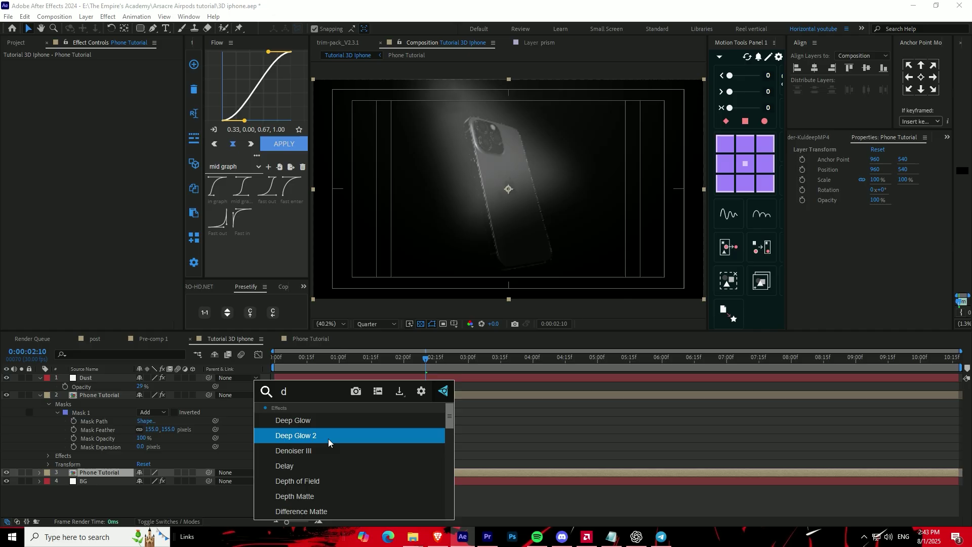
{"action": "key", "text": "BackSpace"}
{"action": "type", "text": "cc"}
{"action": "key", "text": "Escape"}
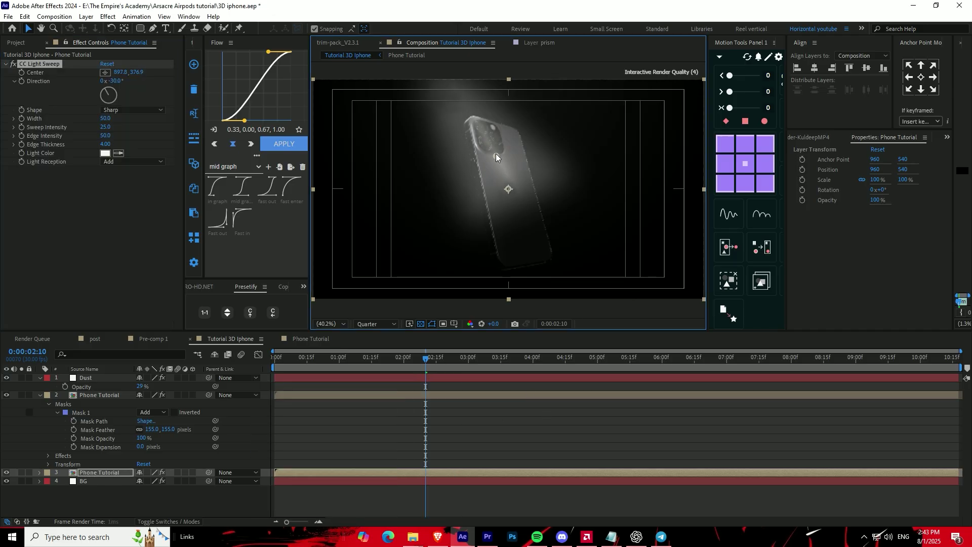
{"action": "left_click_drag", "start_coordinate": [142, 117], "coordinate": [163, 118]}
{"action": "left_click", "coordinate": [130, 110]}
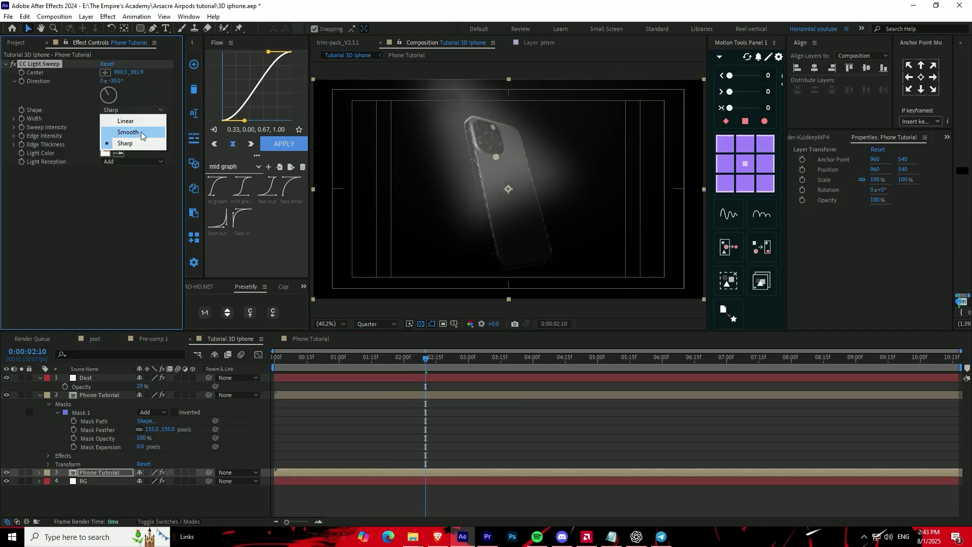
{"action": "left_click", "coordinate": [122, 131]}
{"action": "key", "text": "period"}
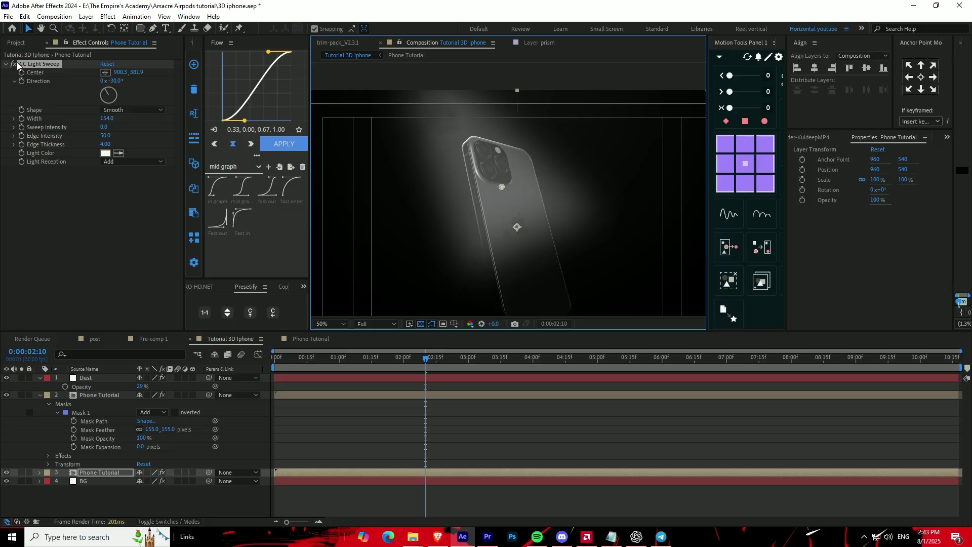
{"action": "left_click", "coordinate": [17, 65]}
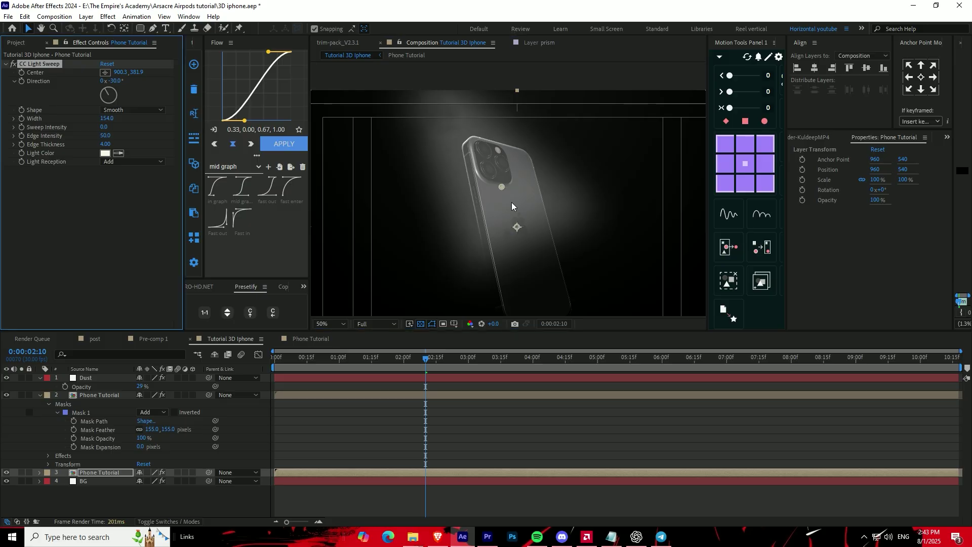
Preview the phone later in the animation and select the top phone copy.
{"action": "left_click", "coordinate": [455, 433]}
{"action": "key", "text": "comma"}
{"action": "key", "text": "comma"}
{"action": "mouse_move", "coordinate": [445, 388]}
{"action": "left_mouse_down"}
{"action": "mouse_move", "coordinate": [560, 393]}
{"action": "mouse_move", "coordinate": [400, 388]}
{"action": "left_mouse_up"}
{"action": "left_click", "coordinate": [446, 396]}
Move the mask path keyframe later, set feather to 63, and deepen the Curves darkening.
{"action": "mouse_move", "coordinate": [456, 357]}
{"action": "left_mouse_down"}
{"action": "mouse_move", "coordinate": [498, 358]}
{"action": "mouse_move", "coordinate": [429, 415]}
{"action": "mouse_move", "coordinate": [339, 399]}
{"action": "mouse_move", "coordinate": [69, 417]}
{"action": "left_mouse_up"}
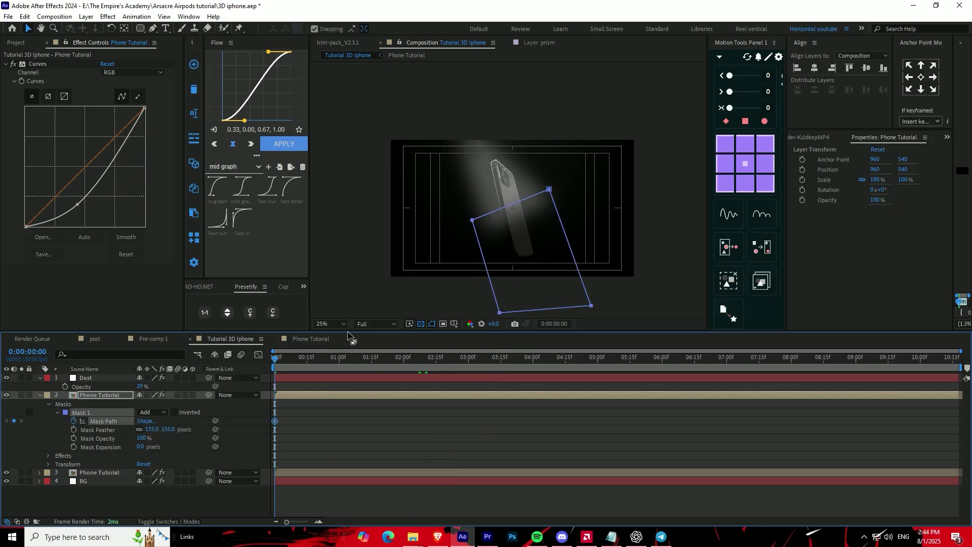
{"action": "left_click_drag", "start_coordinate": [275, 420], "coordinate": [419, 419]}
{"action": "scroll", "coordinate": [500, 233], "scroll_direction": "up", "scroll_amount": 4}
{"action": "left_click_drag", "start_coordinate": [148, 429], "coordinate": [45, 445]}
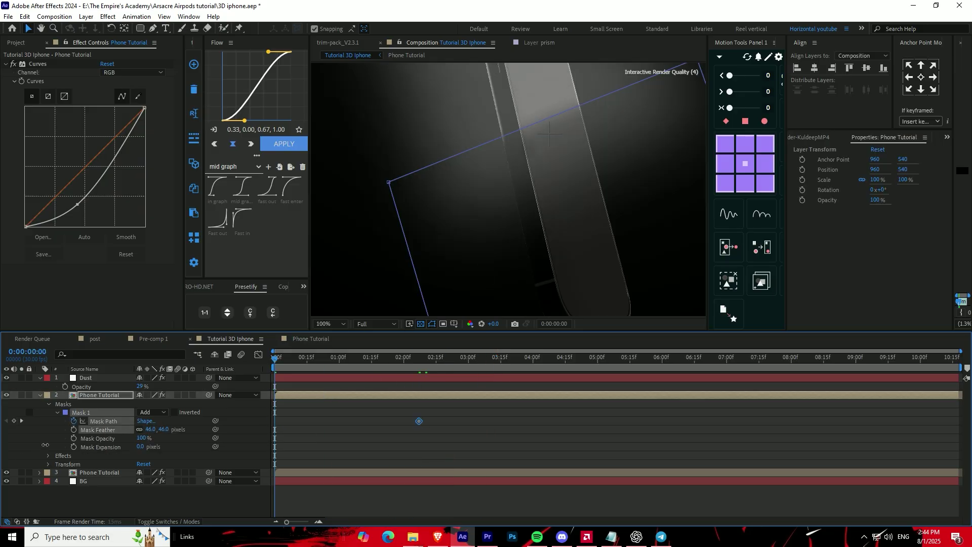
{"action": "scroll", "coordinate": [547, 135], "scroll_direction": "down", "scroll_amount": 2}
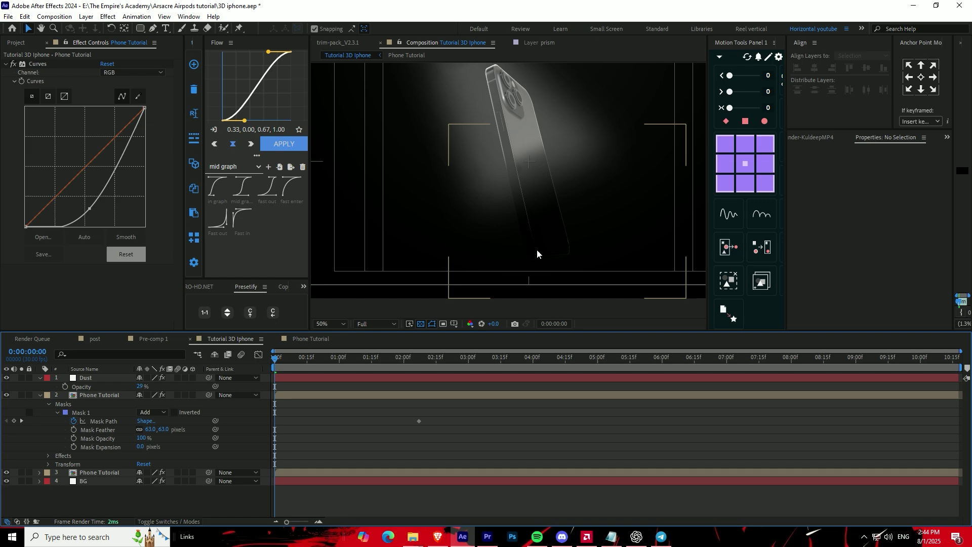
{"action": "mouse_move", "coordinate": [285, 358]}
{"action": "left_mouse_down"}
{"action": "mouse_move", "coordinate": [445, 359]}
{"action": "mouse_move", "coordinate": [472, 368]}
{"action": "left_mouse_up"}
{"action": "left_click", "coordinate": [87, 207]}
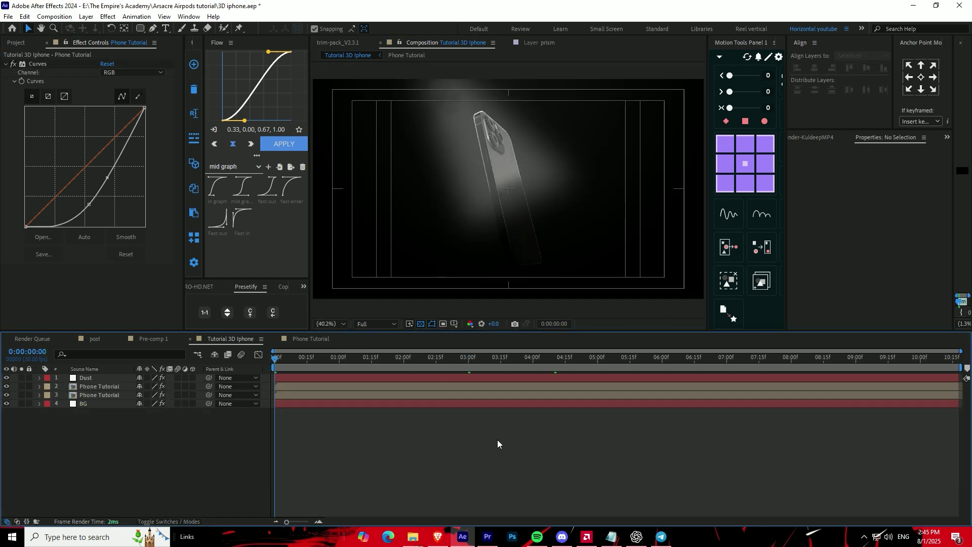
{"action": "right_click", "coordinate": [506, 308]}
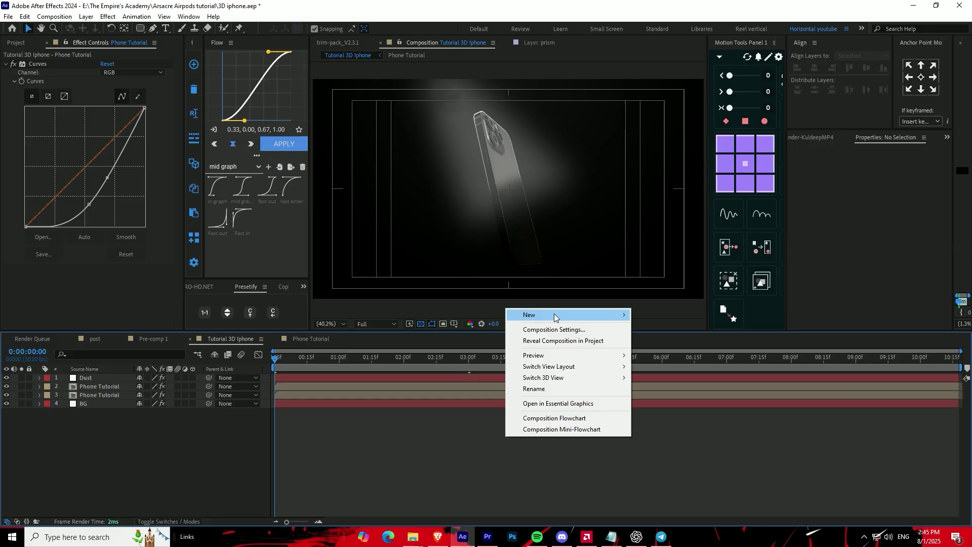
Apply Tint to Dust with Map White To a mid grey (#989898).
{"action": "left_click", "coordinate": [342, 376]}
{"action": "key", "text": "ctrl+space"}
{"action": "type", "text": "tint"}
{"action": "key", "text": "Return"}
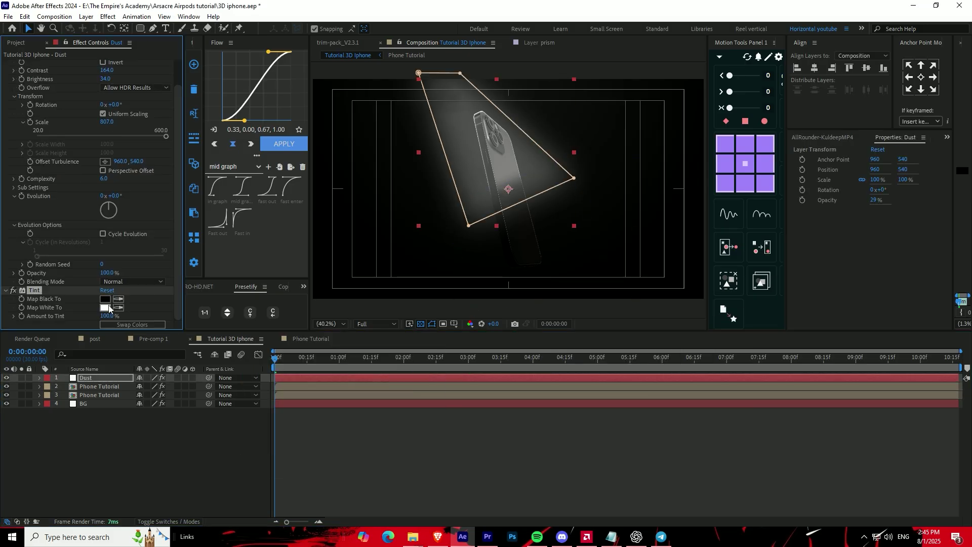
{"action": "left_click", "coordinate": [106, 307]}
{"action": "left_click_drag", "start_coordinate": [427, 417], "coordinate": [554, 444]}
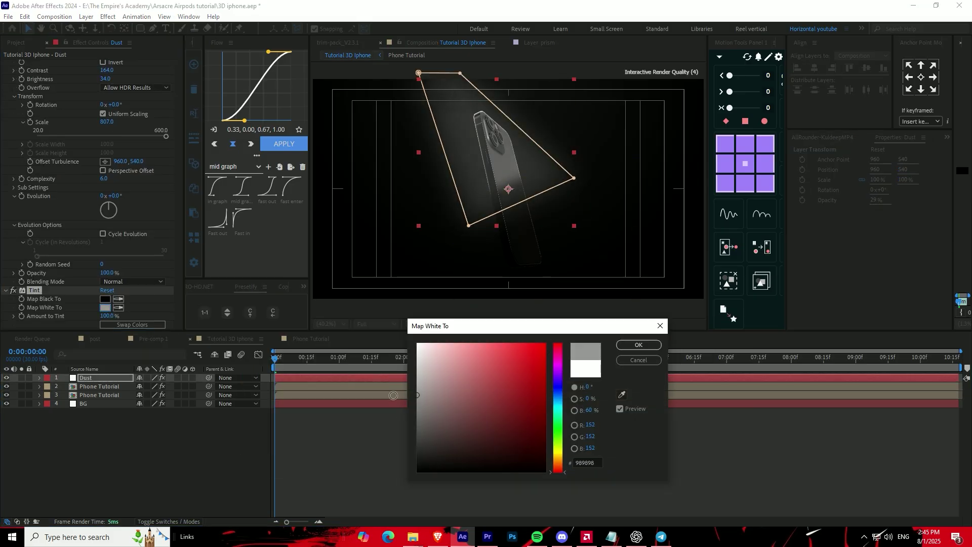
{"action": "key", "text": "Return"}
{"action": "left_click", "coordinate": [553, 444]}
{"action": "left_click", "coordinate": [25, 44]}
Add the Subtle Dust Overlay clip, preview it, then delete it.
{"action": "left_click", "coordinate": [50, 110]}
{"action": "type", "text": "dust"}
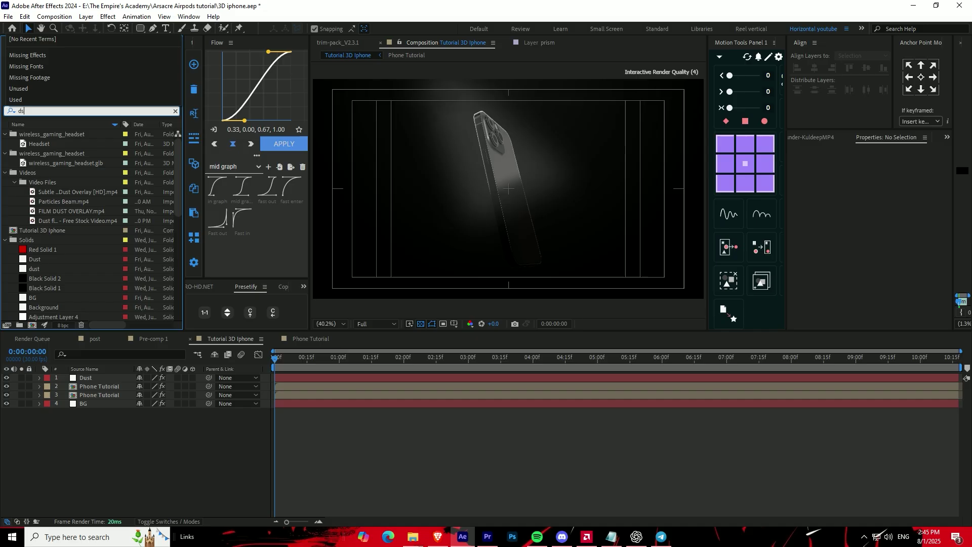
{"action": "left_click_drag", "start_coordinate": [77, 153], "coordinate": [303, 378]}
{"action": "left_click_drag", "start_coordinate": [372, 357], "coordinate": [383, 358]}
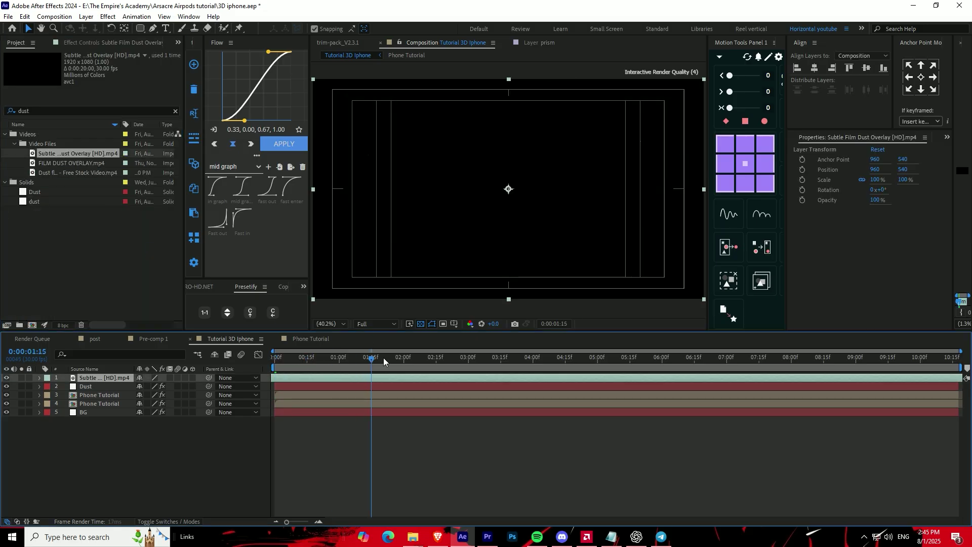
{"action": "key", "text": "Delete"}
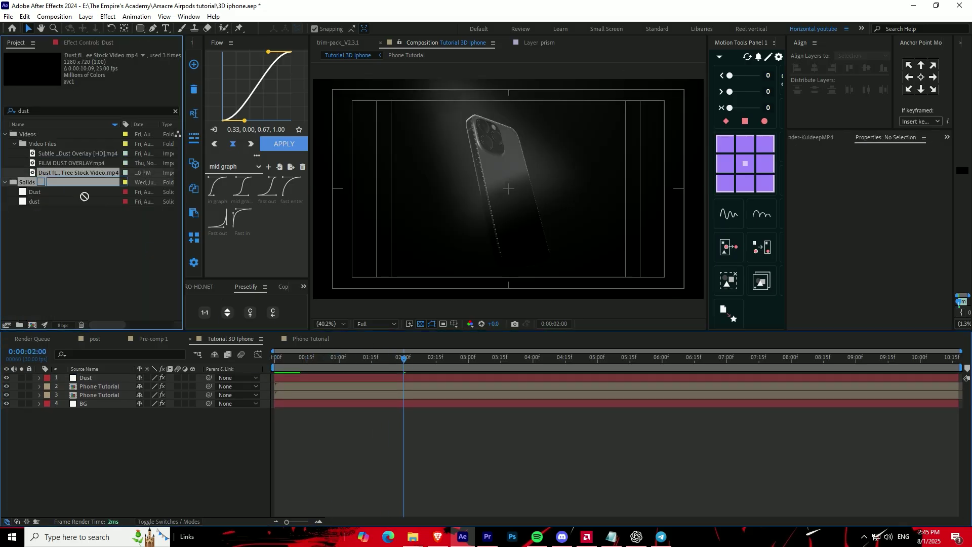
Add the floating dust stock video with Screen blending and Dust as its track matte.
{"action": "left_click_drag", "start_coordinate": [76, 173], "coordinate": [307, 372]}
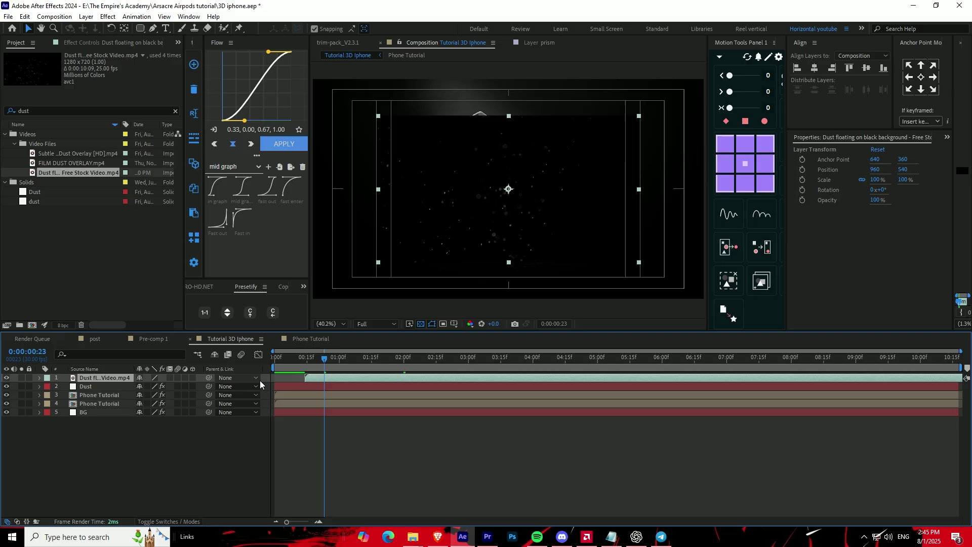
{"action": "key", "text": "F4"}
{"action": "left_click", "coordinate": [148, 377]}
{"action": "left_click", "coordinate": [190, 229]}
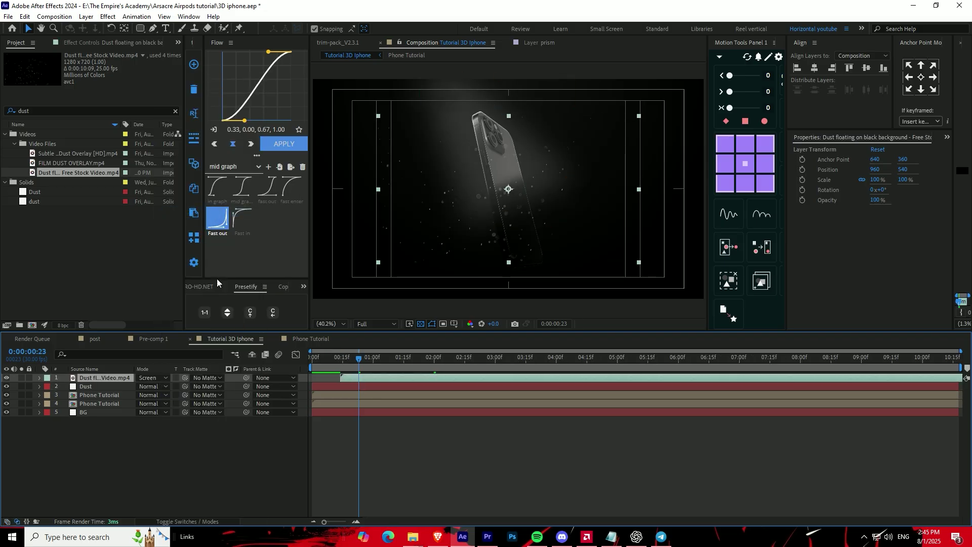
{"action": "left_click_drag", "start_coordinate": [185, 377], "coordinate": [118, 390]}
{"action": "left_click", "coordinate": [150, 377]}
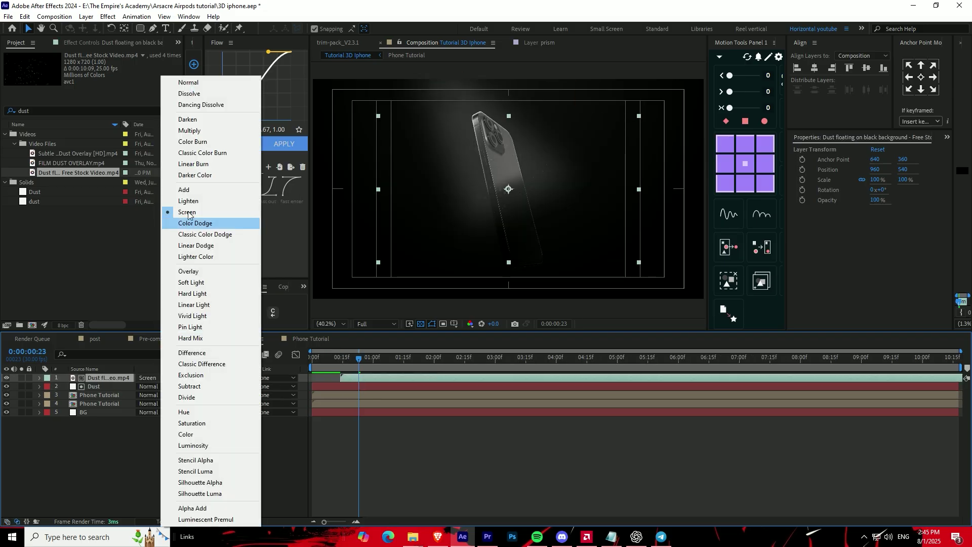
{"action": "left_click", "coordinate": [208, 271]}
{"action": "left_click", "coordinate": [149, 378]}
{"action": "left_click", "coordinate": [190, 212]}
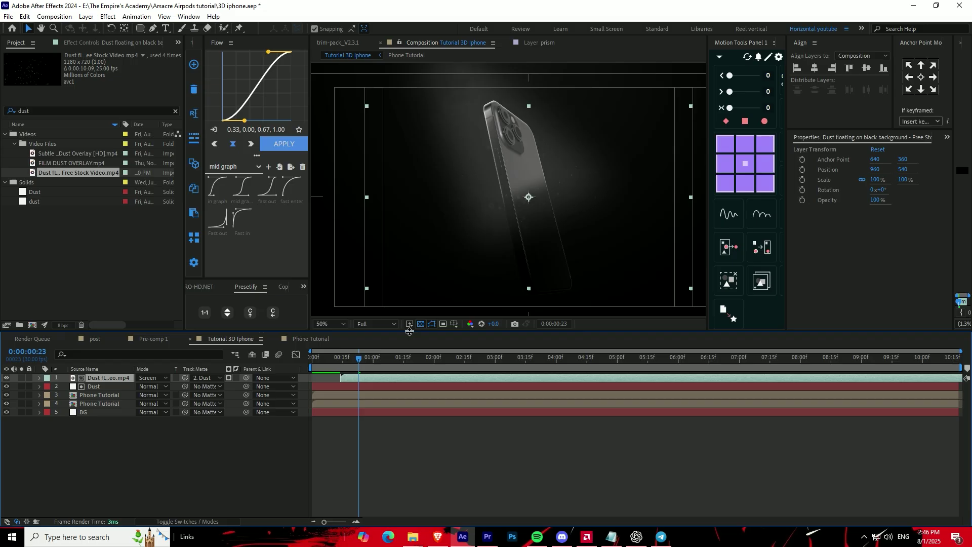
Set the dust video's scale to -100, 93% and its rotation back to 0.
{"action": "key", "text": "r"}
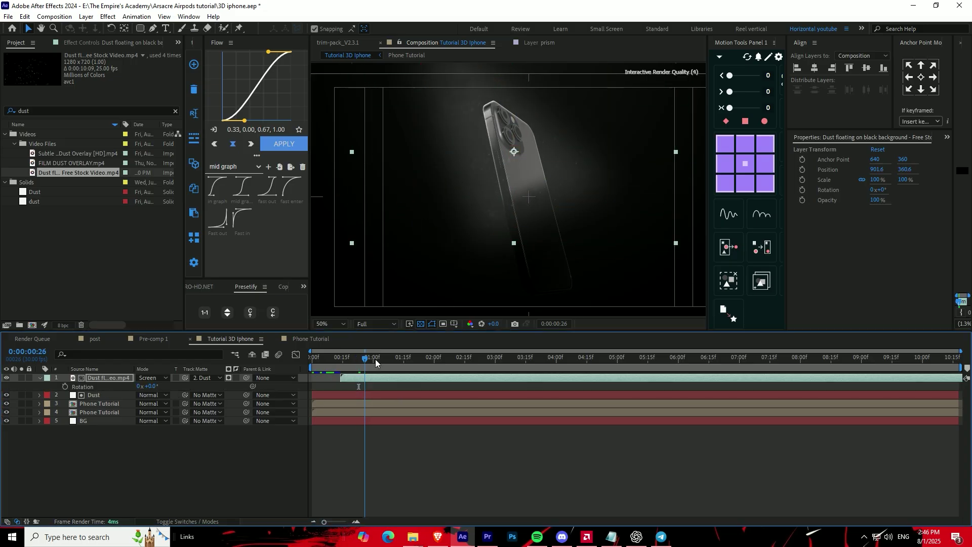
{"action": "key", "text": "space"}
{"action": "left_click_drag", "start_coordinate": [155, 386], "coordinate": [252, 380]}
{"action": "left_click_drag", "start_coordinate": [418, 356], "coordinate": [369, 355]}
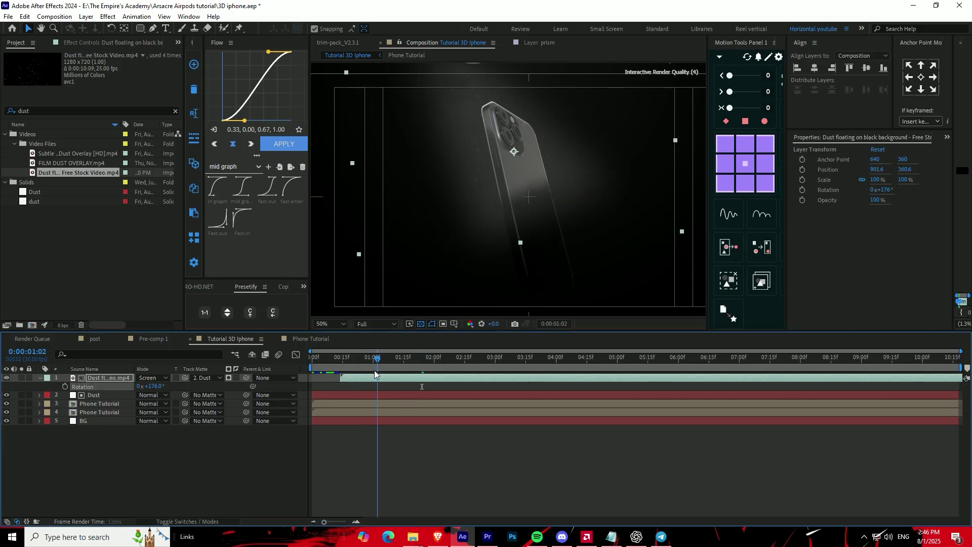
{"action": "scroll", "coordinate": [599, 182], "scroll_direction": "down", "scroll_amount": 2}
{"action": "scroll", "coordinate": [599, 182], "scroll_direction": "up", "scroll_amount": 2}
{"action": "key", "text": "s"}
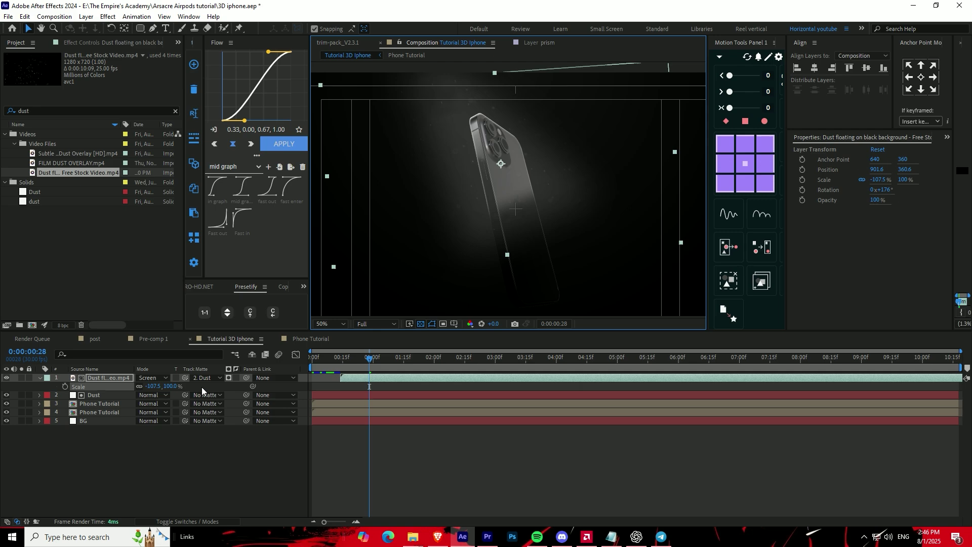
{"action": "left_click", "coordinate": [152, 388]}
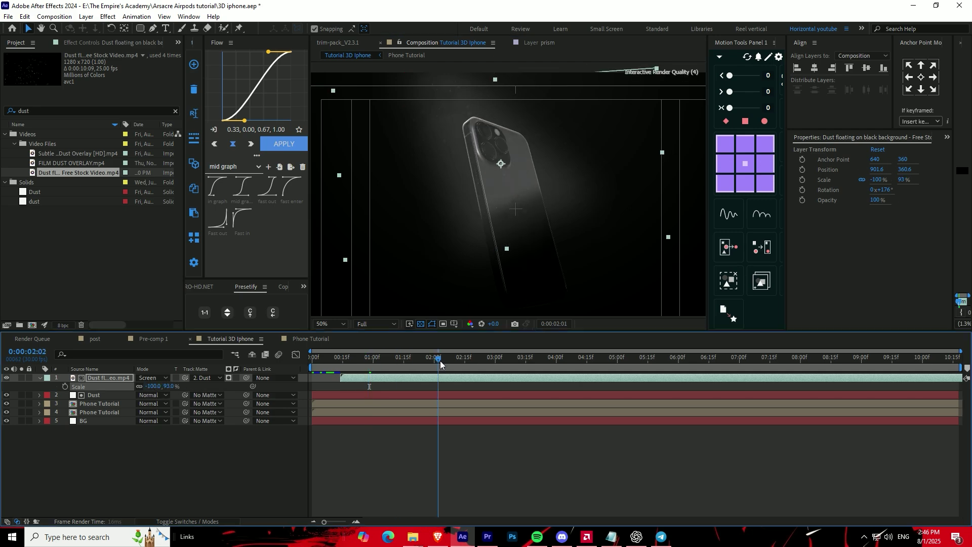
{"action": "mouse_move", "coordinate": [309, 361]}
{"action": "left_mouse_down"}
{"action": "mouse_move", "coordinate": [377, 357]}
{"action": "mouse_move", "coordinate": [332, 362]}
{"action": "left_mouse_up"}
{"action": "type", "text": "r0"}
{"action": "key", "text": "Return"}
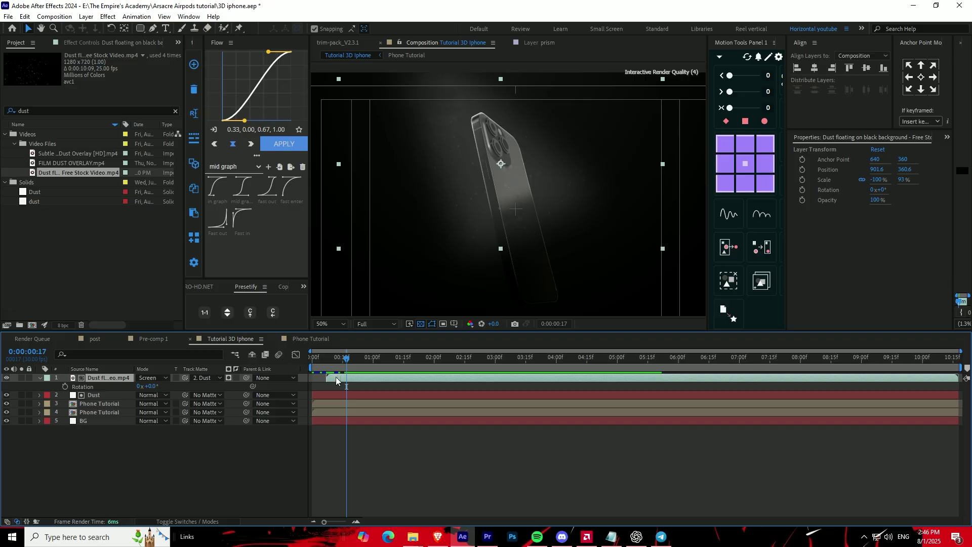
Duplicate the dust overlay, shift the top copy up-left, and add a third copy with No Matte.
{"action": "key", "text": "ctrl+d"}
{"action": "key", "text": "Home"}
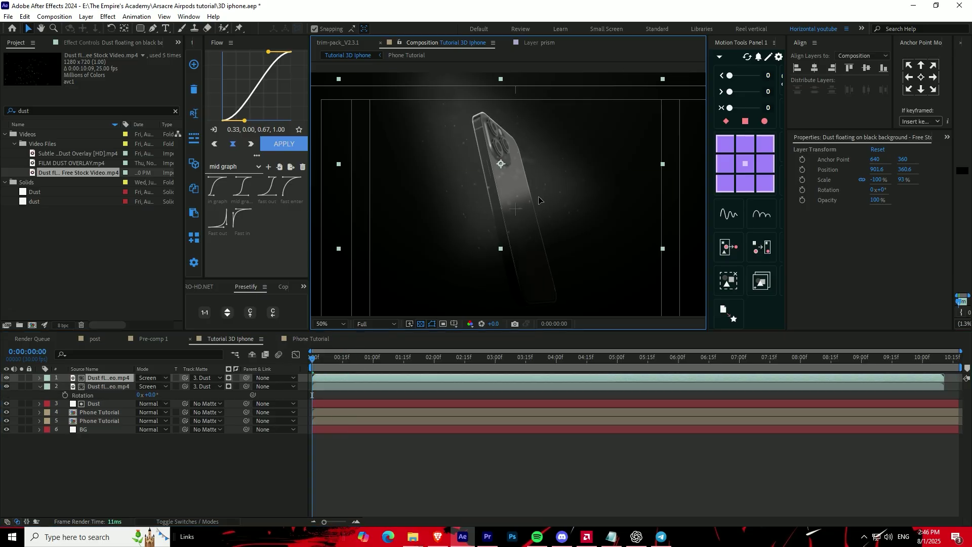
{"action": "key", "text": "s"}
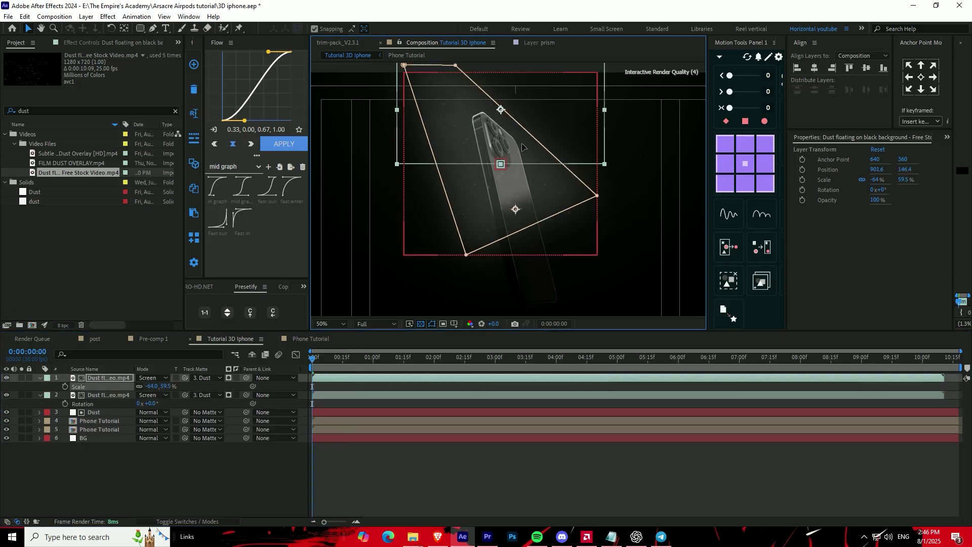
{"action": "left_click", "coordinate": [492, 125]}
{"action": "left_click_drag", "start_coordinate": [512, 125], "coordinate": [493, 108]}
{"action": "key", "text": "ctrl+d"}
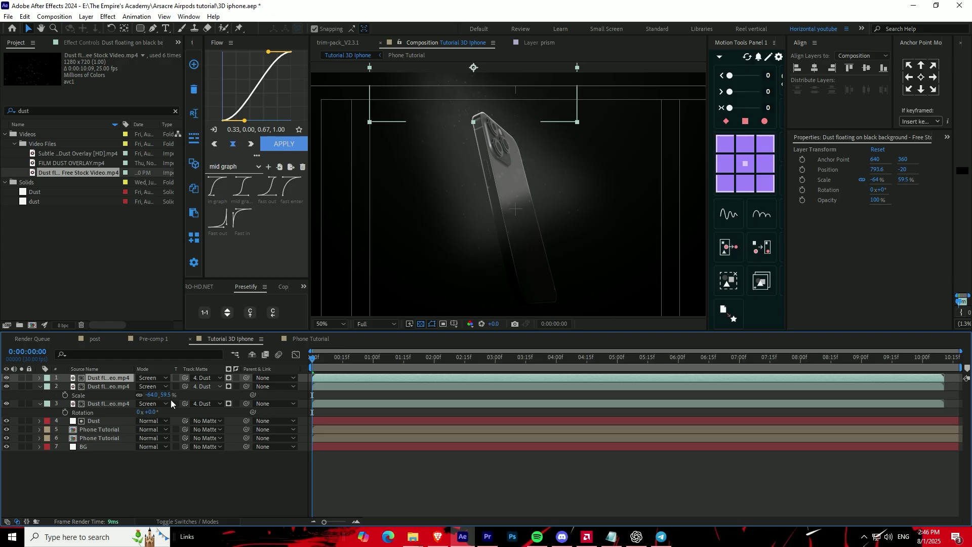
{"action": "left_click", "coordinate": [228, 379]}
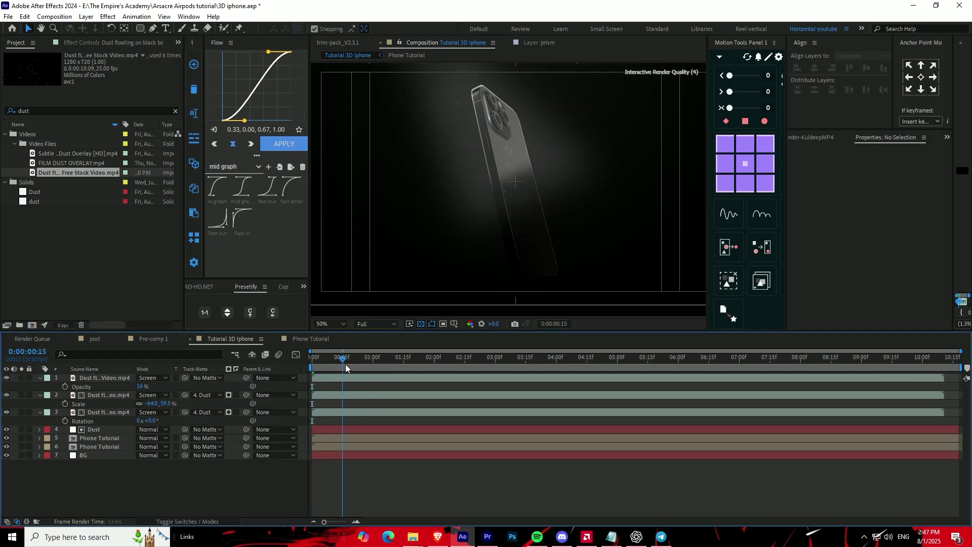
Import the Fog.mp4 clip into the project.
{"action": "key", "text": "alt+slash"}
{"action": "left_click", "coordinate": [412, 464]}
{"action": "key", "text": "alt+space"}
{"action": "type", "text": "f"}
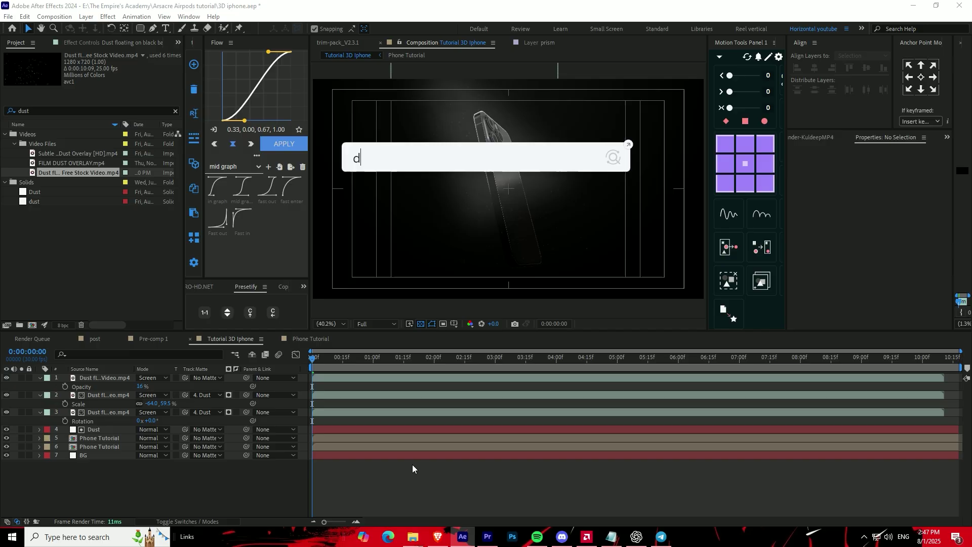
{"action": "type", "text": "og"}
{"action": "key", "text": "Return"}
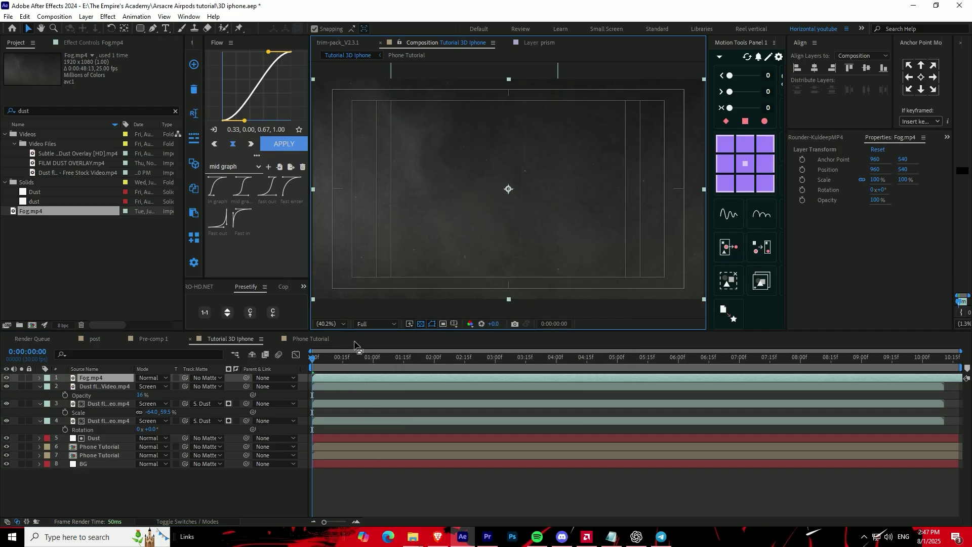
Place the Fog clip just above BG with Screen blending and preview the result.
{"action": "left_click_drag", "start_coordinate": [194, 386], "coordinate": [123, 464]}
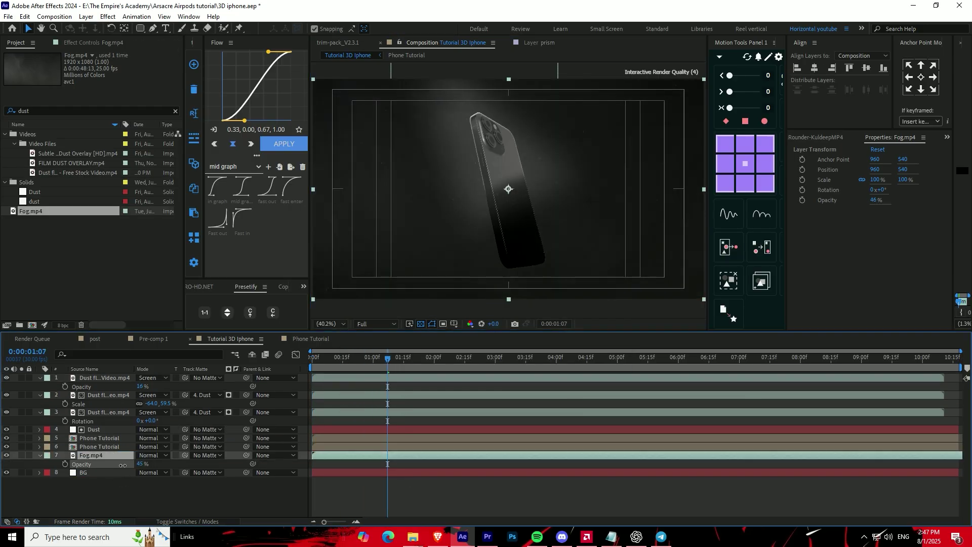
{"action": "left_click", "coordinate": [148, 455]}
{"action": "left_click", "coordinate": [163, 137]}
{"action": "key", "text": "space"}
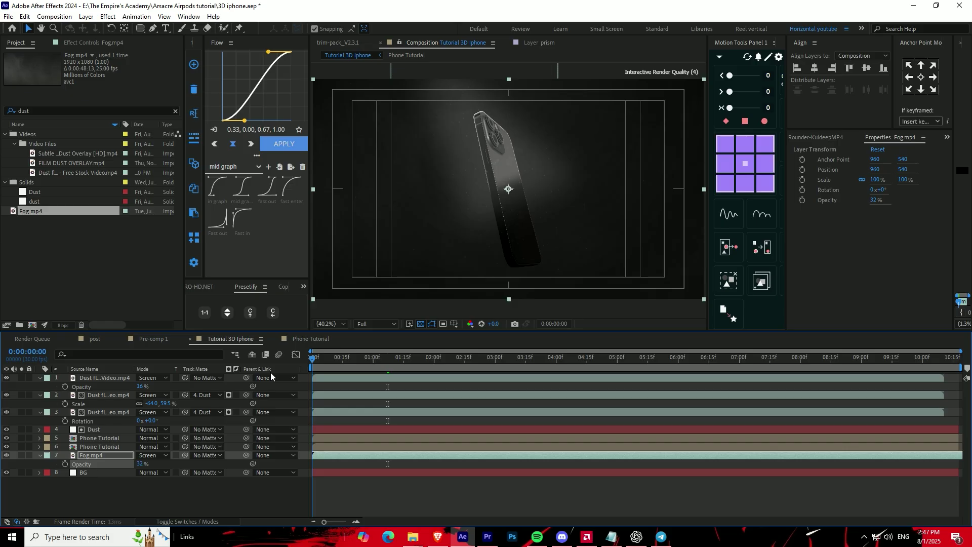
{"action": "key", "text": "space"}
{"action": "left_click", "coordinate": [411, 488]}
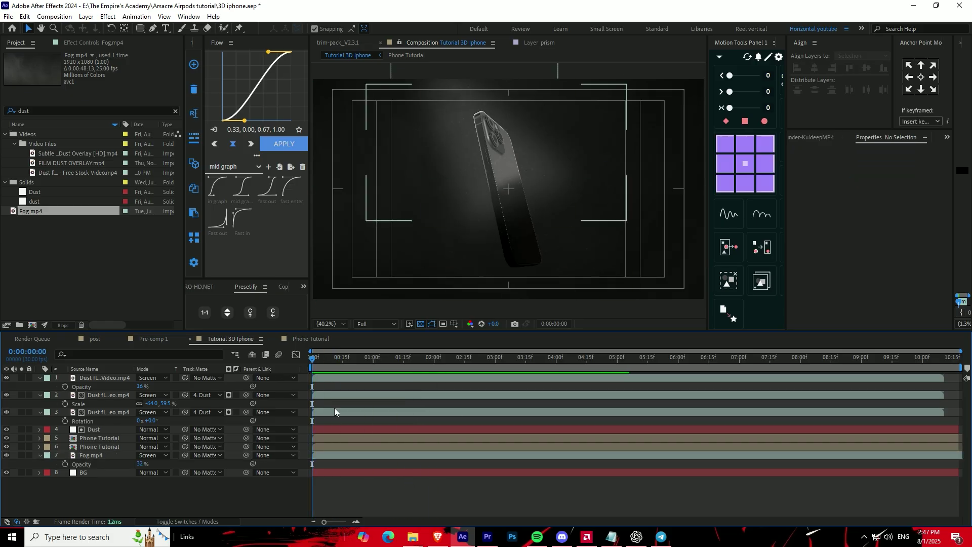
Add a new adjustment layer at the top of the timeline.
{"action": "key", "text": "u"}
{"action": "right_click", "coordinate": [345, 476]}
{"action": "left_click", "coordinate": [547, 437]}
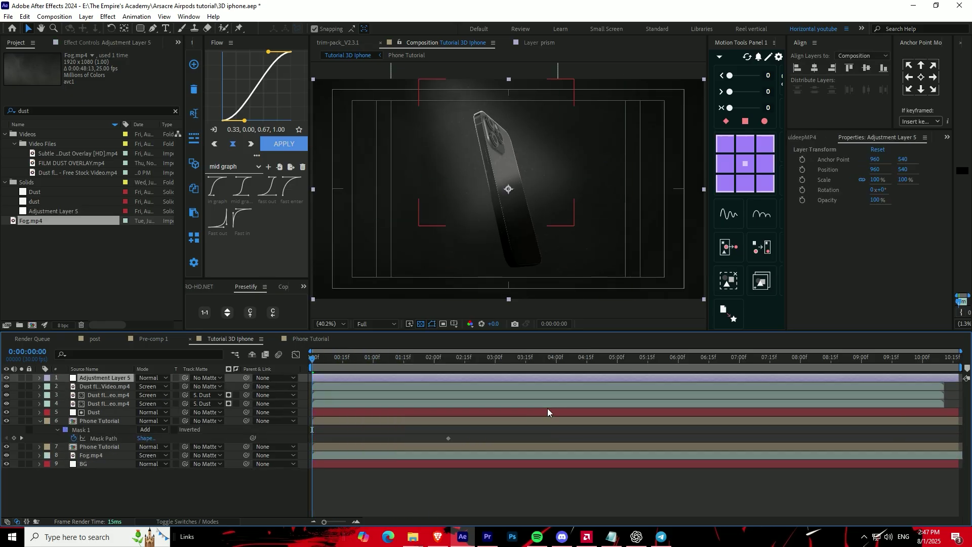
{"action": "key", "text": "ctrl+space"}
{"action": "left_click", "coordinate": [503, 423]}
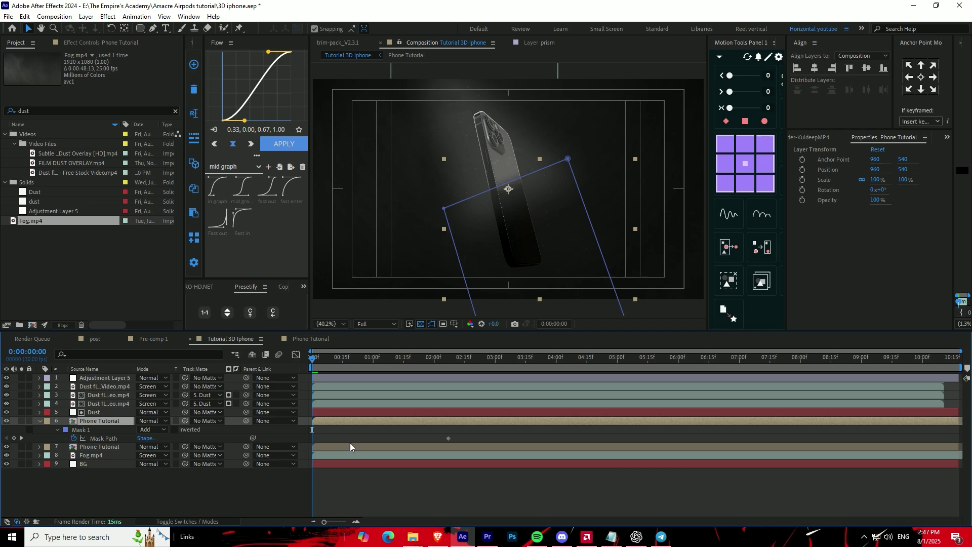
Duplicate and solo Phone Tutorial, replacing its light sweep with Levels at output white 151.
{"action": "left_click", "coordinate": [351, 443]}
{"action": "key", "text": "ctrl+d"}
{"action": "left_click", "coordinate": [82, 45]}
{"action": "left_click", "coordinate": [40, 64]}
{"action": "key", "text": "Delete"}
{"action": "key", "text": "ctrl+space"}
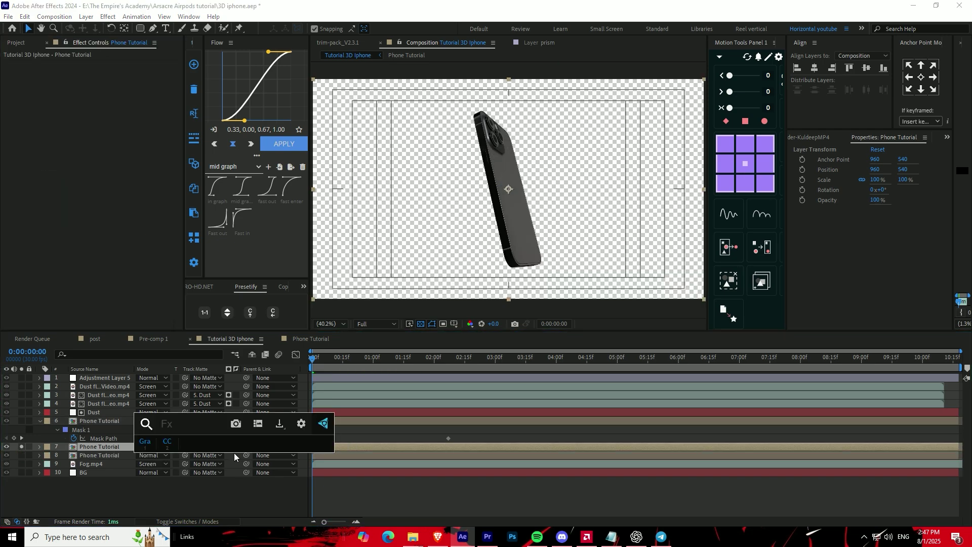
{"action": "type", "text": "levels"}
{"action": "key", "text": "Return"}
{"action": "left_click_drag", "start_coordinate": [160, 130], "coordinate": [105, 132]}
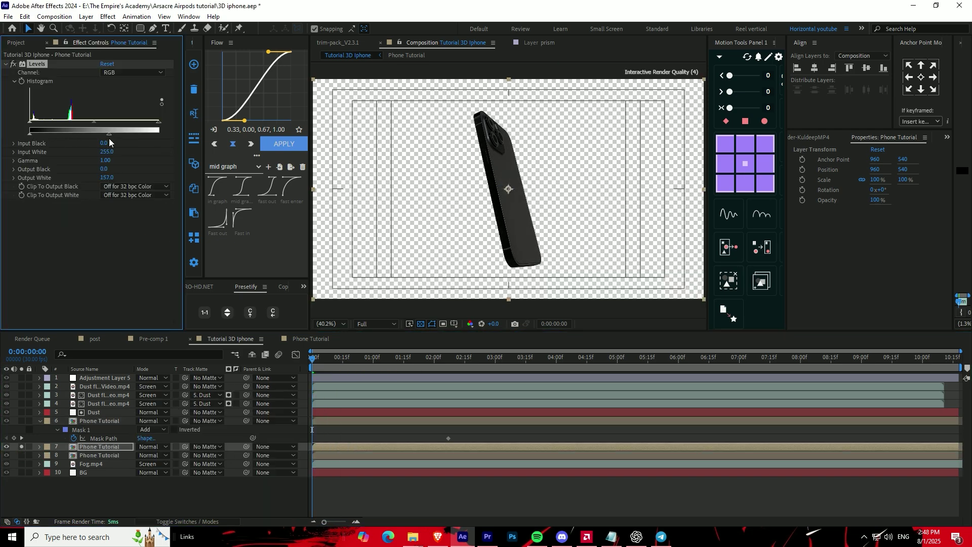
{"action": "mouse_move", "coordinate": [312, 363]}
{"action": "left_mouse_down"}
{"action": "mouse_move", "coordinate": [485, 363]}
{"action": "mouse_move", "coordinate": [477, 363]}
{"action": "left_mouse_up"}
Raise the copy's Levels output black, then apply Deep Glow with lower exposure.
{"action": "left_click_drag", "start_coordinate": [30, 133], "coordinate": [45, 133]}
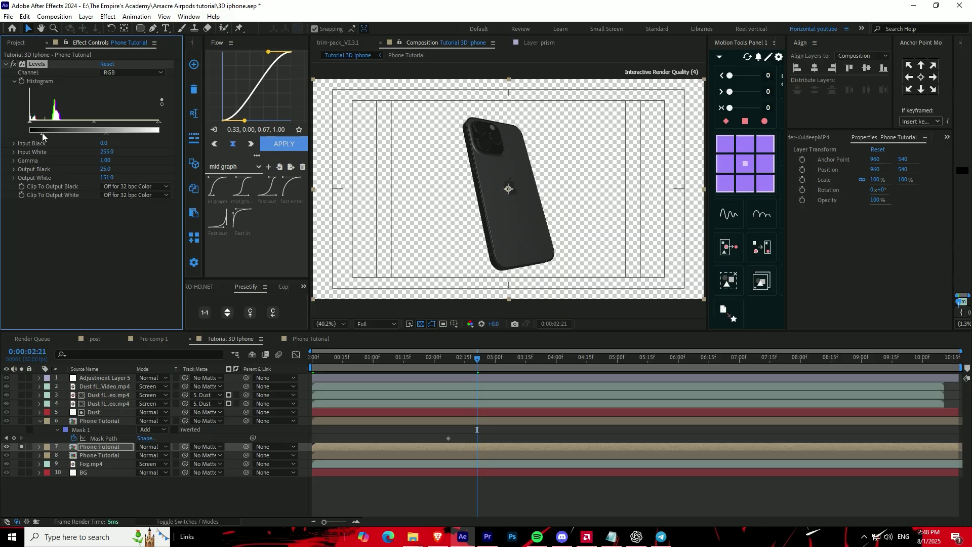
{"action": "key", "text": "ctrl+space"}
{"action": "type", "text": "d"}
{"action": "left_click", "coordinate": [87, 376]}
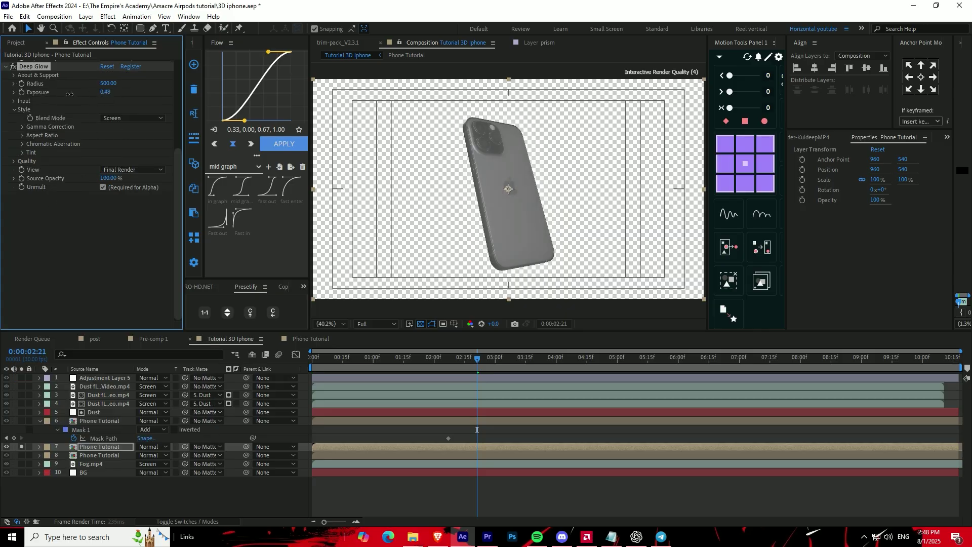
{"action": "left_click_drag", "start_coordinate": [116, 95], "coordinate": [98, 94]}
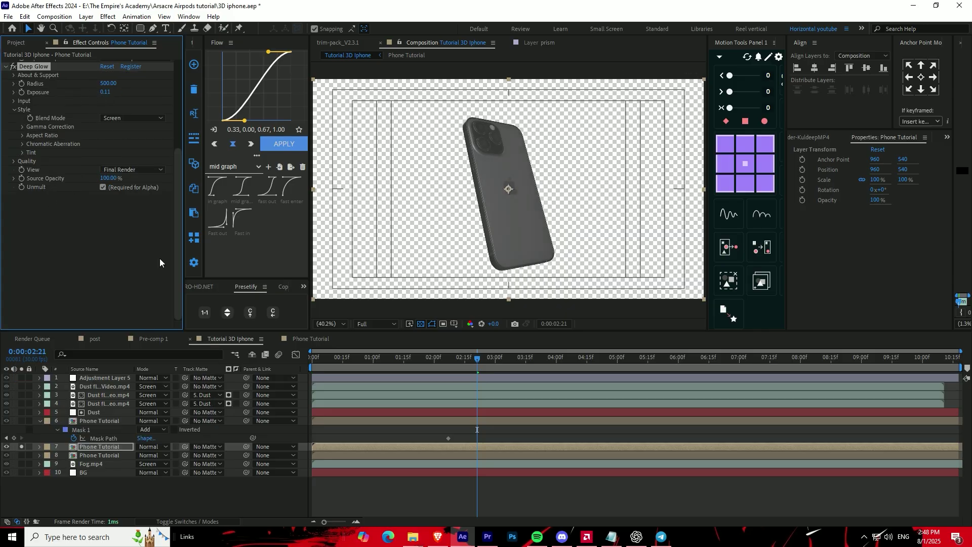
Mask the phone copy's upper half with a Pen shape and raise glow exposure to 0.90.
{"action": "key", "text": "g"}
{"action": "left_click", "coordinate": [456, 205]}
{"action": "left_click", "coordinate": [554, 173]}
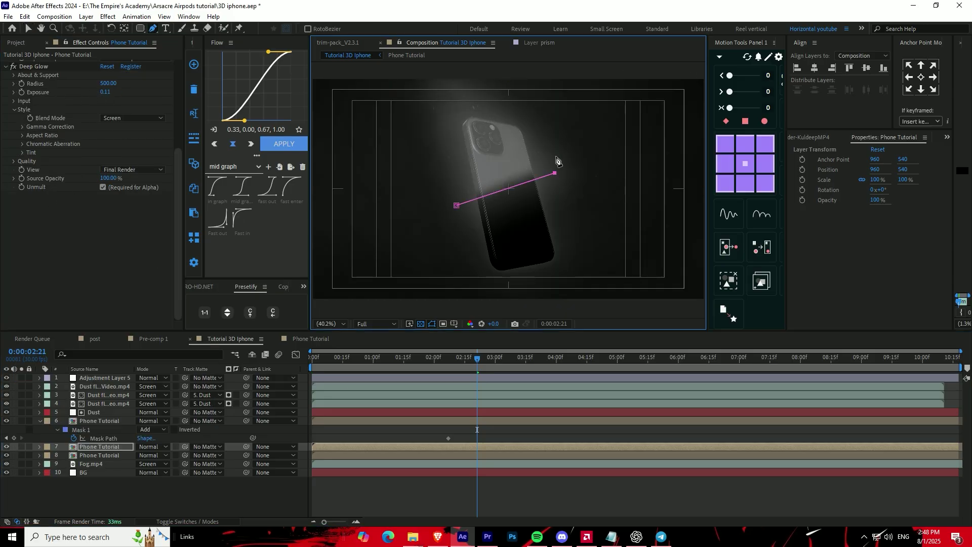
{"action": "left_click", "coordinate": [456, 206]}
{"action": "key", "text": "v"}
{"action": "mouse_move", "coordinate": [104, 94]}
{"action": "left_mouse_down"}
{"action": "mouse_move", "coordinate": [131, 93]}
{"action": "mouse_move", "coordinate": [80, 99]}
{"action": "mouse_move", "coordinate": [126, 112]}
{"action": "left_mouse_up"}
{"action": "left_click", "coordinate": [14, 101]}
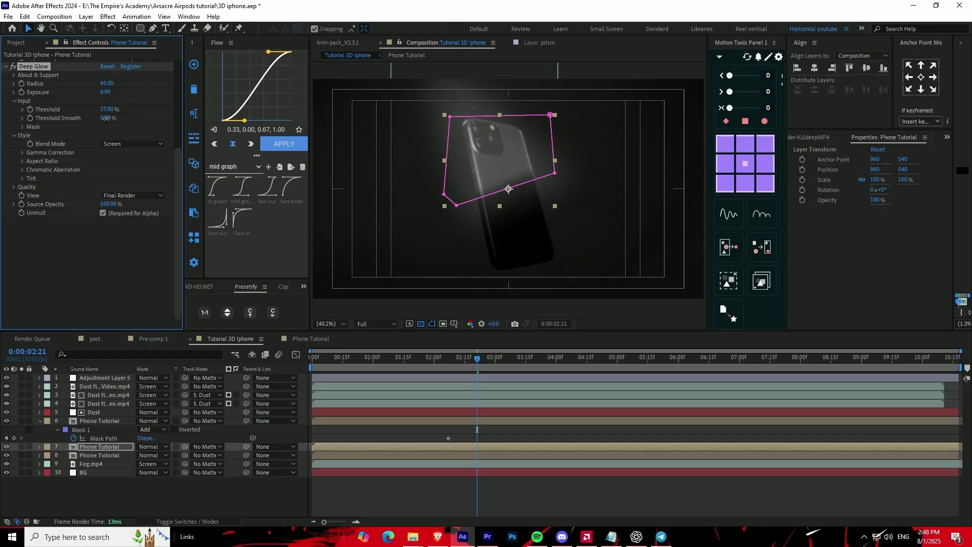
{"action": "scroll", "coordinate": [323, 323], "scroll_direction": "up", "scroll_amount": 1}
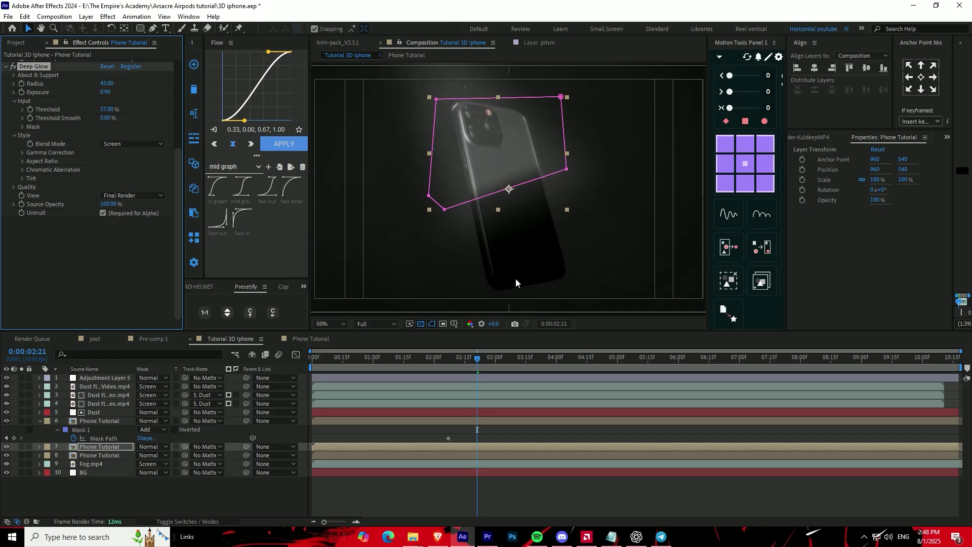
Set the Dust layer to 25% opacity and reveal the phone copy's mask settings.
{"action": "left_click", "coordinate": [357, 412]}
{"action": "type", "text": "t"}
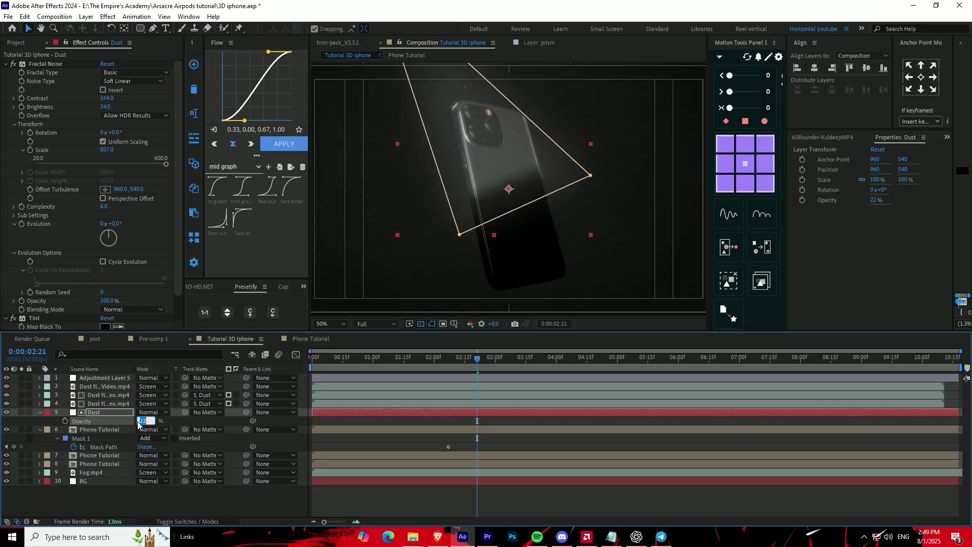
{"action": "type", "text": "25"}
{"action": "key", "text": "Return"}
{"action": "left_click", "coordinate": [470, 431]}
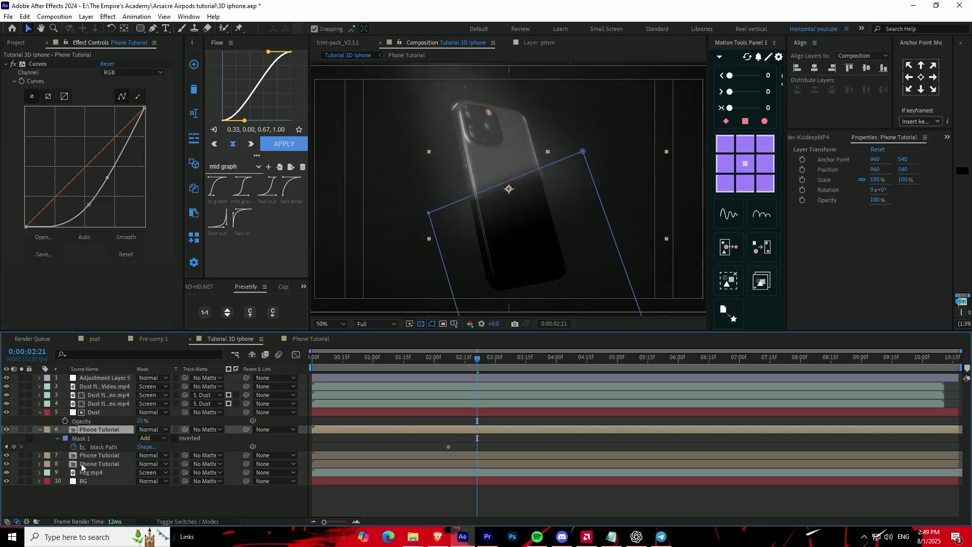
{"action": "left_click", "coordinate": [99, 455]}
{"action": "key", "text": "m"}
{"action": "left_click", "coordinate": [57, 465]}
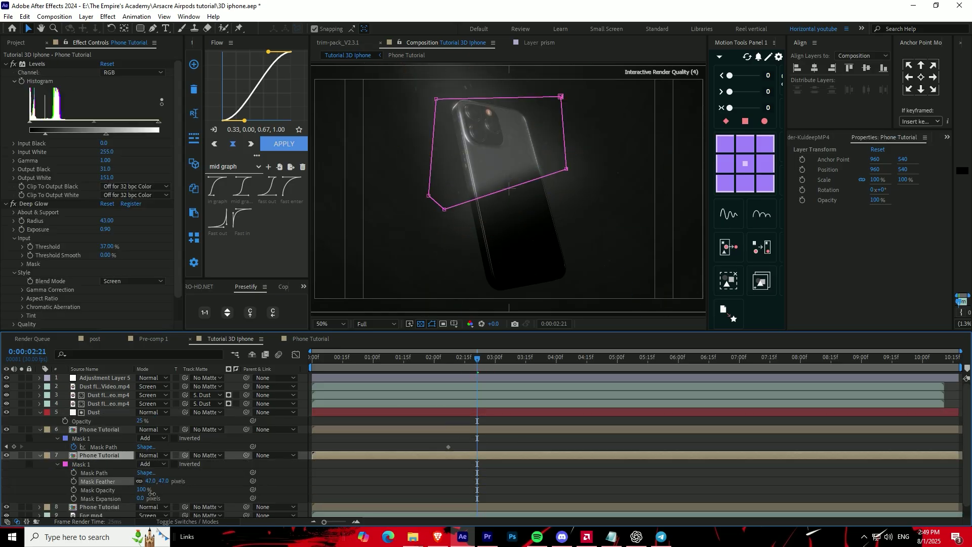
{"action": "left_click", "coordinate": [609, 131]}
Rename the adjustment layer 'Film' and apply Magic Bullet Film.
{"action": "left_click", "coordinate": [322, 324]}
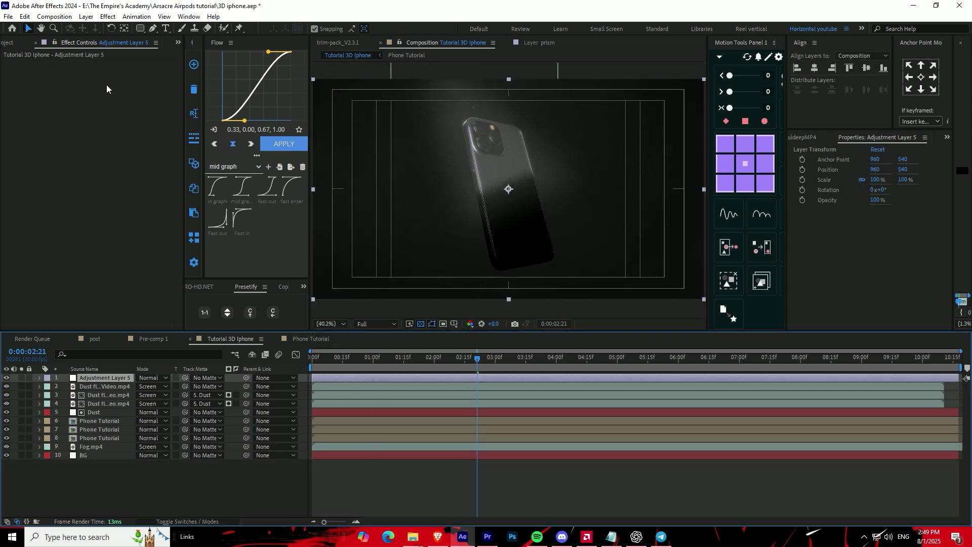
{"action": "key", "text": "Return"}
{"action": "type", "text": "Film"}
{"action": "key", "text": "Return"}
{"action": "key", "text": "ctrl+space"}
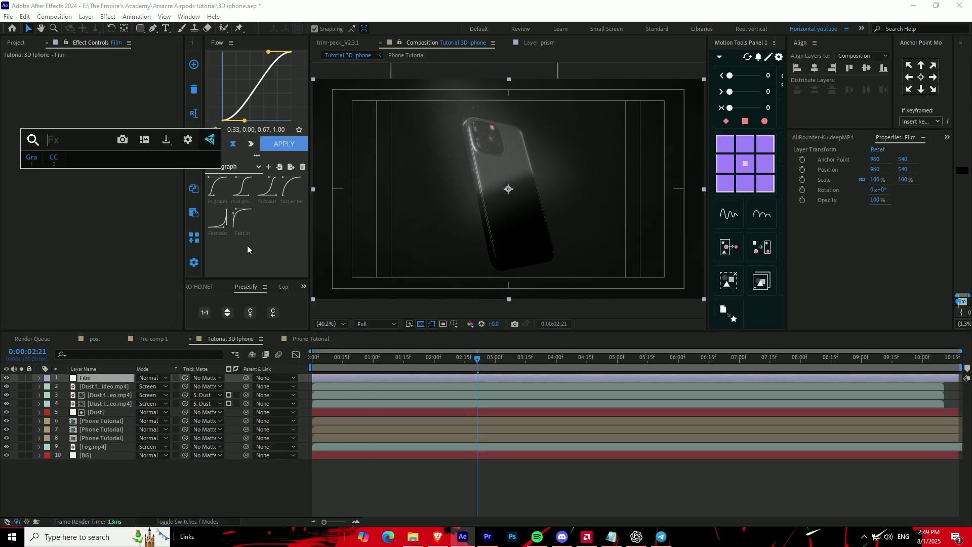
{"action": "type", "text": "film"}
{"action": "key", "text": "Return"}
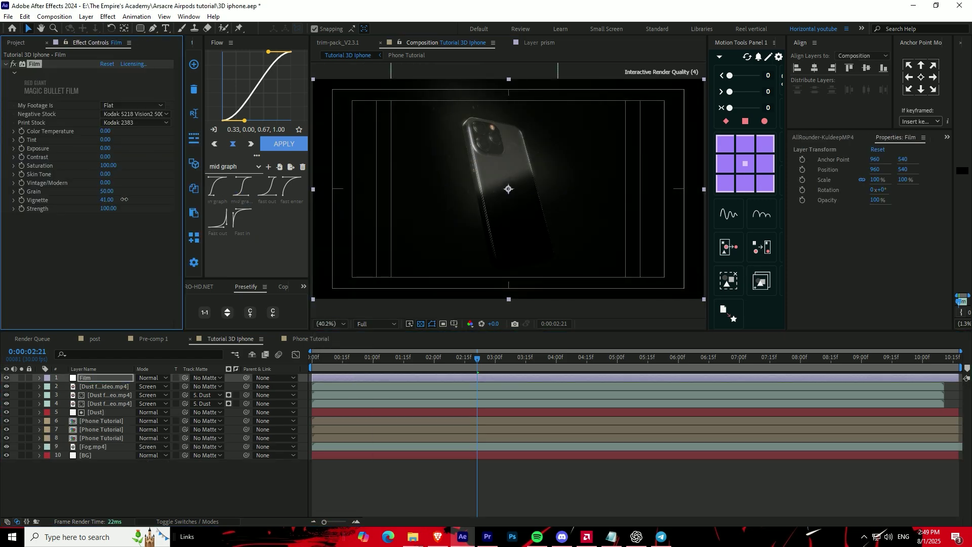
Use Fujifilm 8546 Eterna Vivid stock, grain 78, vignette 15, strength 80, then duplicate Film.
{"action": "left_click", "coordinate": [130, 115]}
{"action": "left_click", "coordinate": [141, 230]}
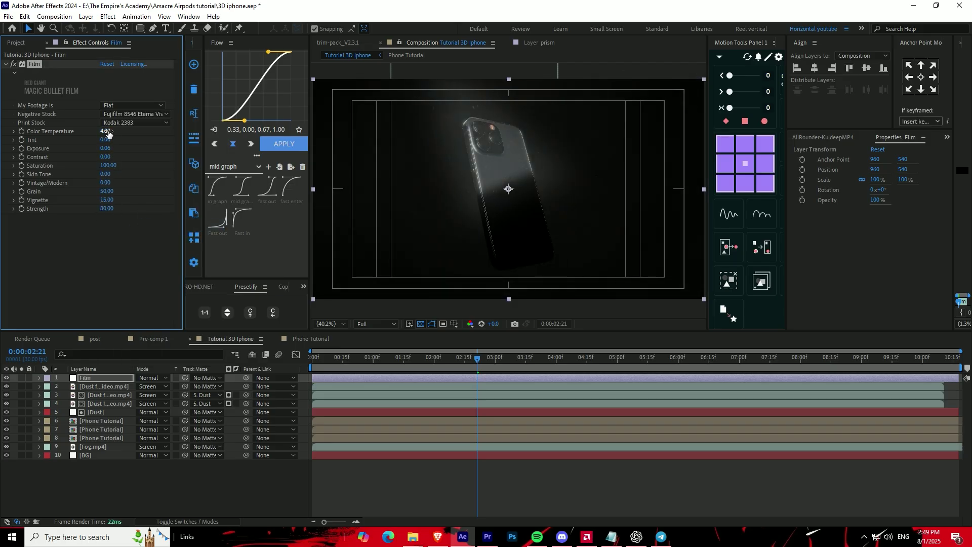
{"action": "key", "text": "period"}
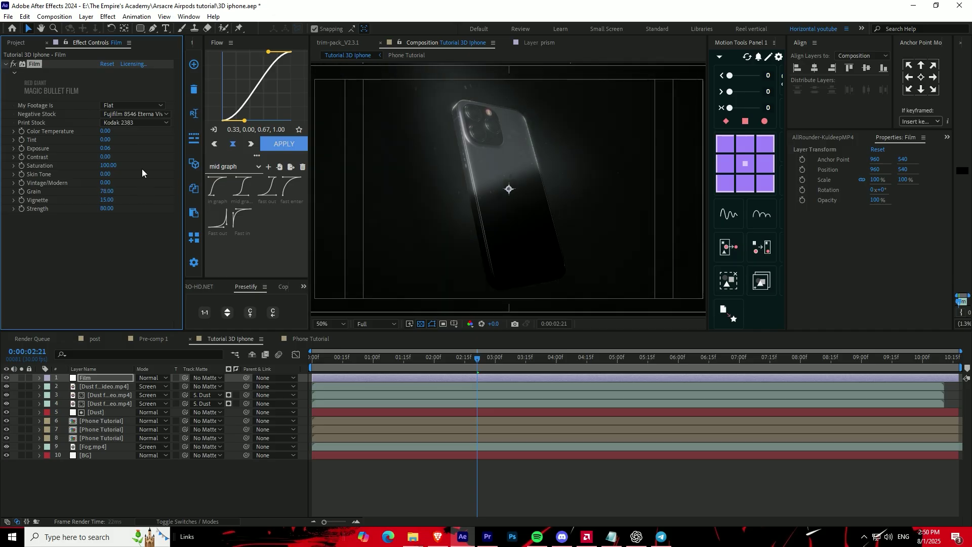
{"action": "scroll", "coordinate": [485, 176], "scroll_direction": "down", "scroll_amount": 1}
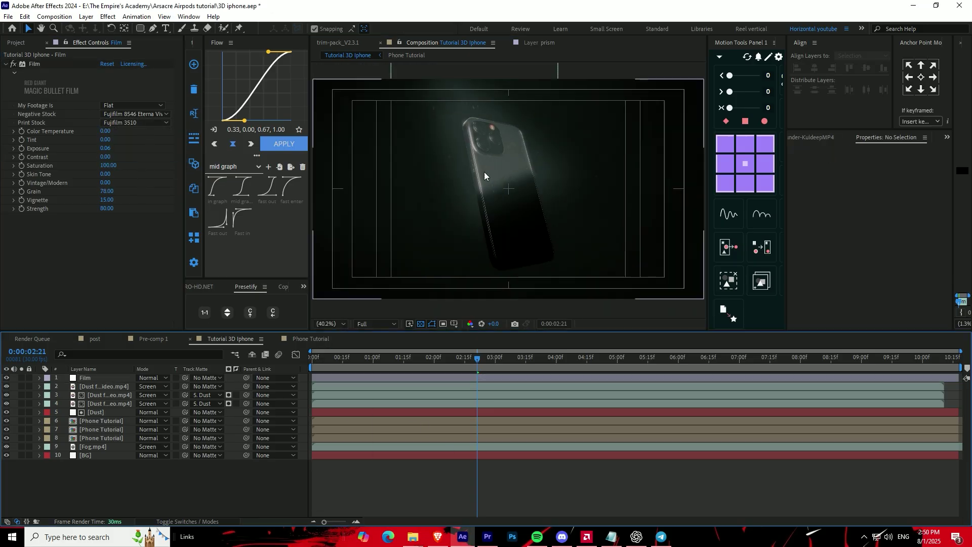
{"action": "left_click", "coordinate": [338, 379]}
{"action": "key", "text": "ctrl+d"}
Place the Film copy second in the stack and give it an Optical Flares preset.
{"action": "left_click_drag", "start_coordinate": [111, 391], "coordinate": [111, 391]}
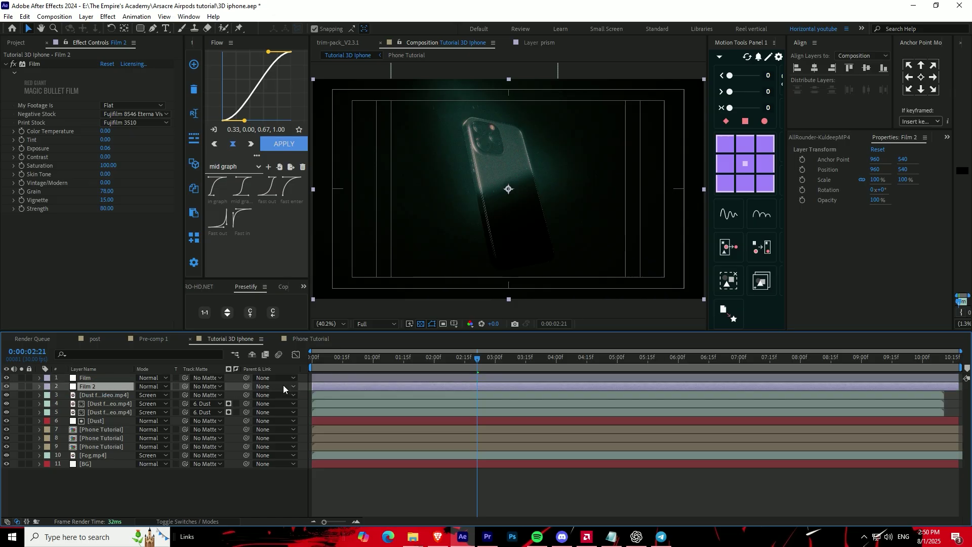
{"action": "left_click", "coordinate": [53, 85]}
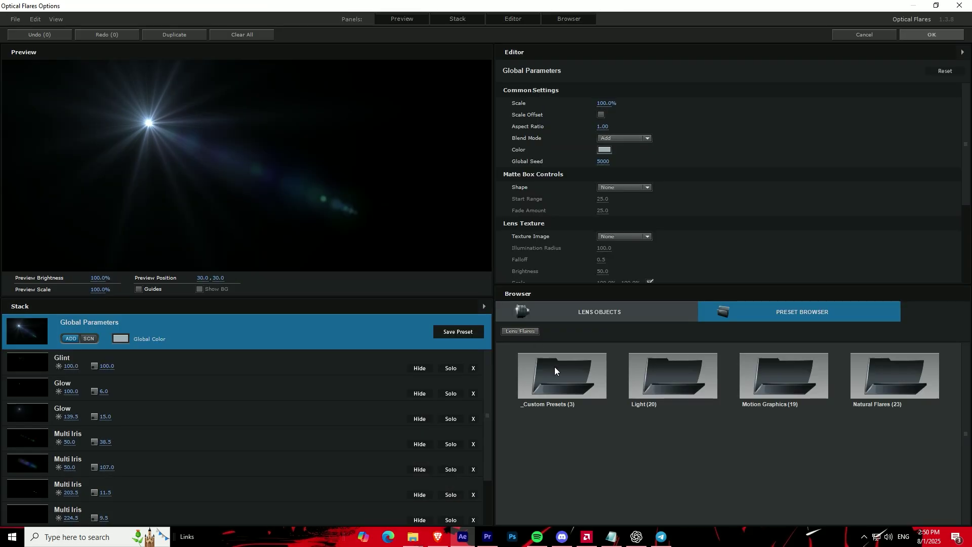
{"action": "double_click", "coordinate": [559, 370]}
{"action": "left_click", "coordinate": [680, 373]}
{"action": "left_click", "coordinate": [938, 34]}
Render the flare On Black, screen it at brightness 20, and move it toward the phone.
{"action": "left_click", "coordinate": [132, 241]}
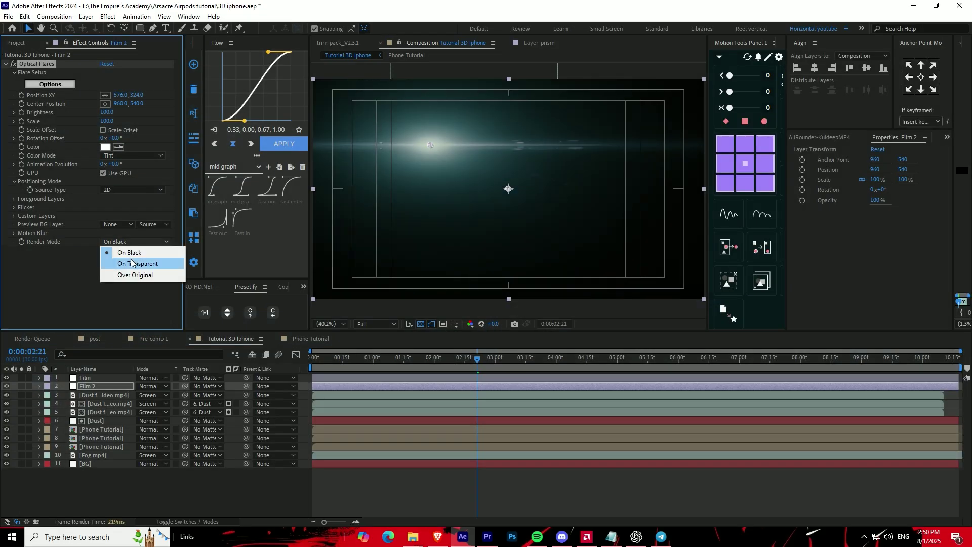
{"action": "left_click", "coordinate": [133, 262]}
{"action": "left_click", "coordinate": [141, 244]}
{"action": "left_click", "coordinate": [141, 252]}
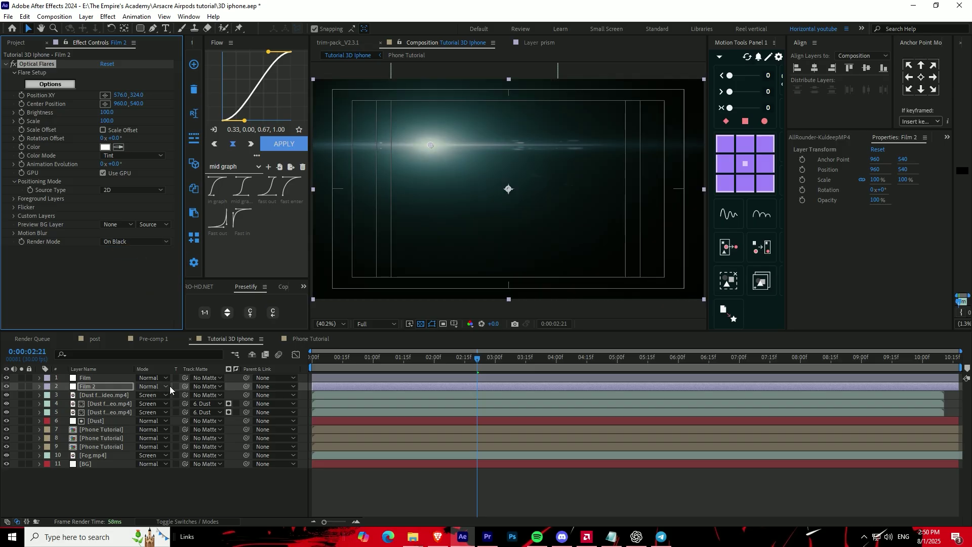
{"action": "left_click", "coordinate": [152, 386]}
{"action": "left_click", "coordinate": [130, 226]}
{"action": "left_click_drag", "start_coordinate": [106, 112], "coordinate": [47, 112]}
{"action": "scroll", "coordinate": [427, 142], "scroll_direction": "up", "scroll_amount": 1}
{"action": "mouse_move", "coordinate": [427, 142]}
{"action": "left_mouse_down"}
{"action": "mouse_move", "coordinate": [600, 126]}
{"action": "mouse_move", "coordinate": [530, 132]}
{"action": "left_mouse_up"}
Parent the flare layer to Phone Tutorial and show its animated properties.
{"action": "key", "text": "Home"}
{"action": "key", "text": "r"}
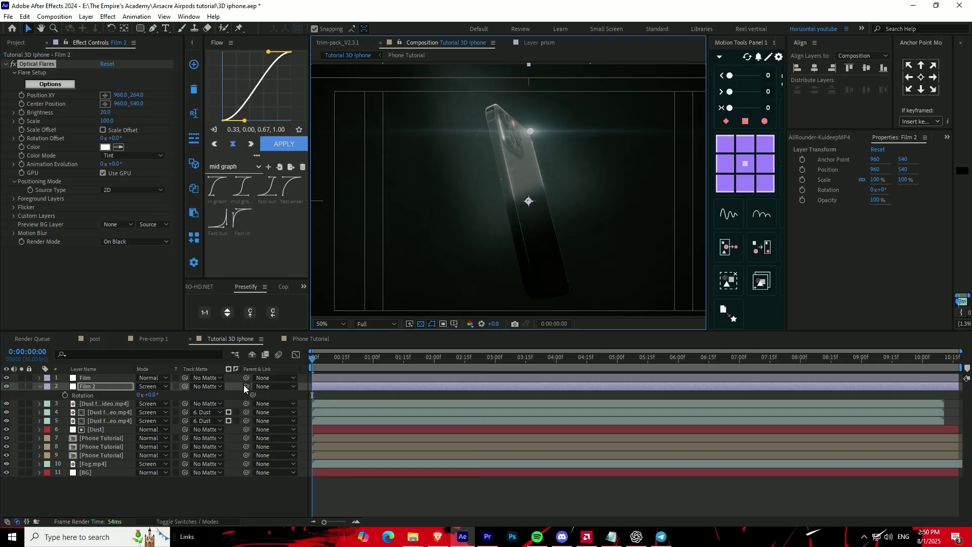
{"action": "left_click_drag", "start_coordinate": [245, 386], "coordinate": [115, 455]}
{"action": "left_click_drag", "start_coordinate": [144, 394], "coordinate": [155, 393]}
{"action": "left_click", "coordinate": [23, 120]}
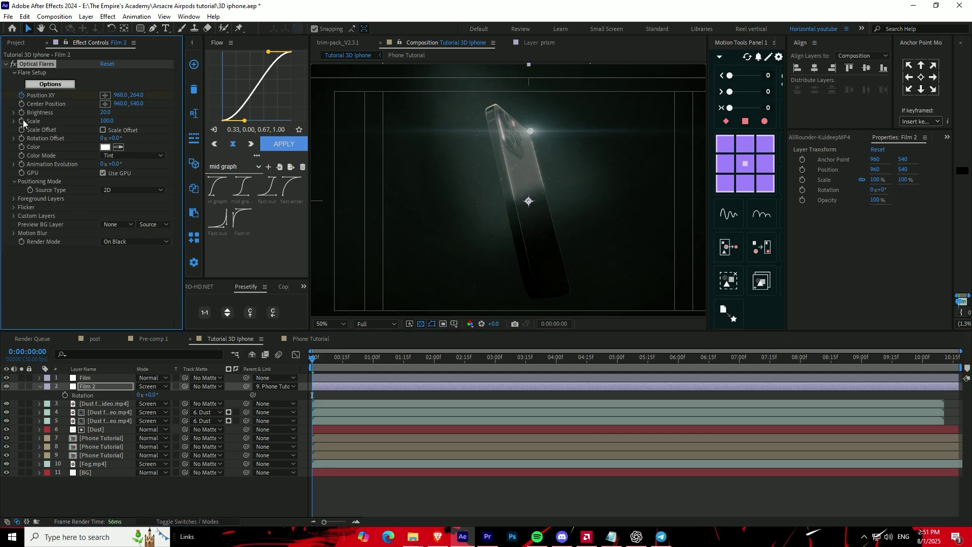
{"action": "key", "text": "u"}
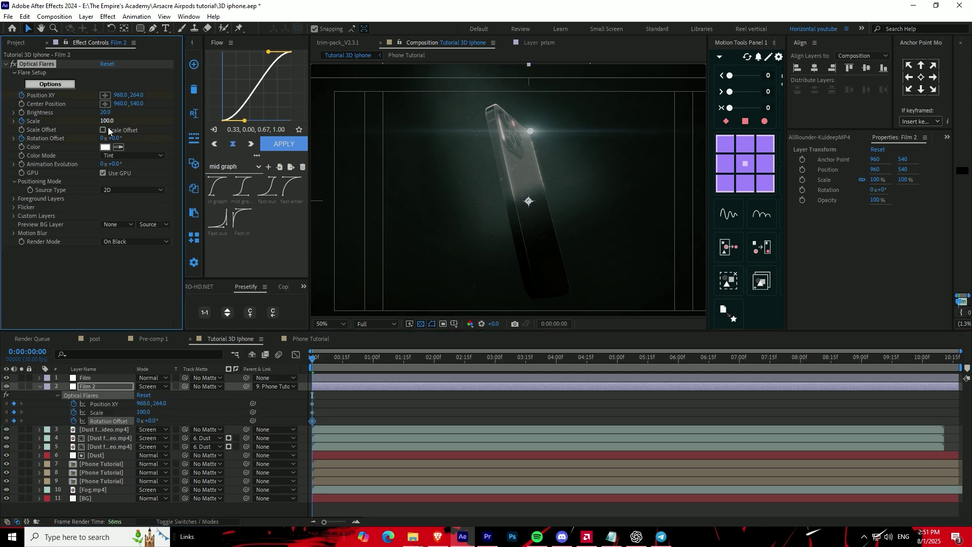
Keyframe the flare sliding to the phone's top-left corner by 3 s, growing and rotating.
{"action": "left_click_drag", "start_coordinate": [313, 361], "coordinate": [448, 361]}
{"action": "left_click_drag", "start_coordinate": [530, 131], "coordinate": [514, 120]}
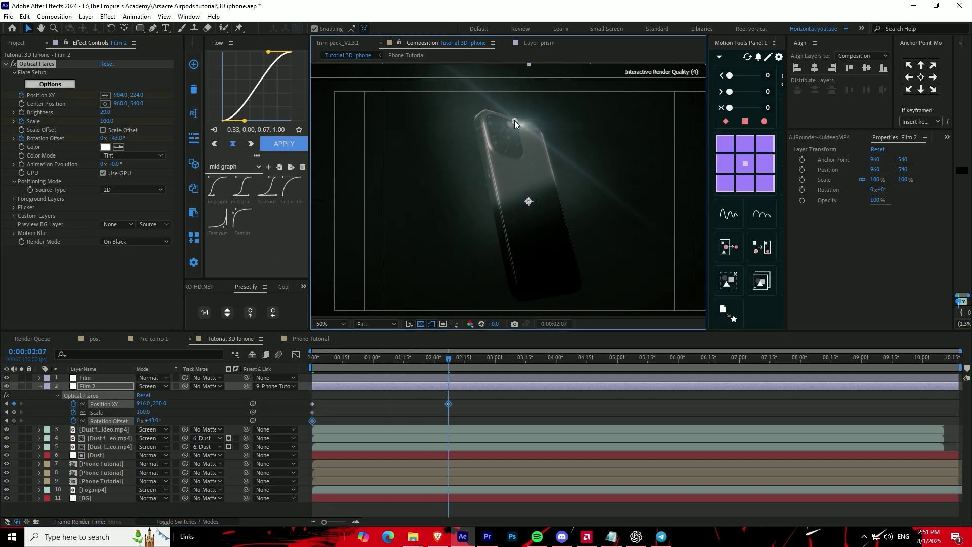
{"action": "mouse_move", "coordinate": [468, 357]}
{"action": "left_mouse_down"}
{"action": "mouse_move", "coordinate": [599, 359]}
{"action": "mouse_move", "coordinate": [535, 371]}
{"action": "mouse_move", "coordinate": [507, 361]}
{"action": "left_mouse_up"}
{"action": "left_click_drag", "start_coordinate": [517, 119], "coordinate": [479, 115]}
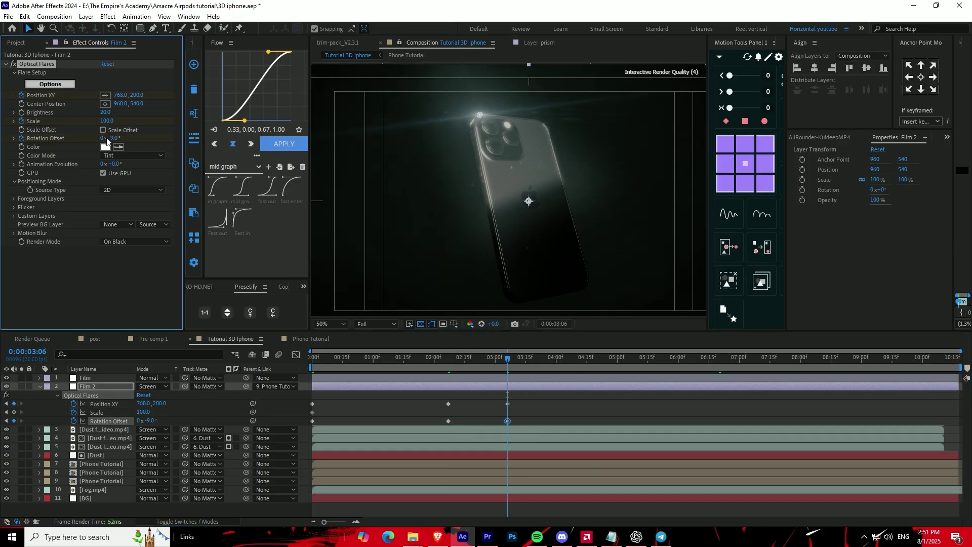
{"action": "left_click_drag", "start_coordinate": [106, 121], "coordinate": [130, 122]}
{"action": "left_click_drag", "start_coordinate": [505, 359], "coordinate": [288, 369]}
{"action": "left_click", "coordinate": [473, 392]}
Preview the flare animation and retime its final keyframes earlier.
{"action": "key", "text": "space"}
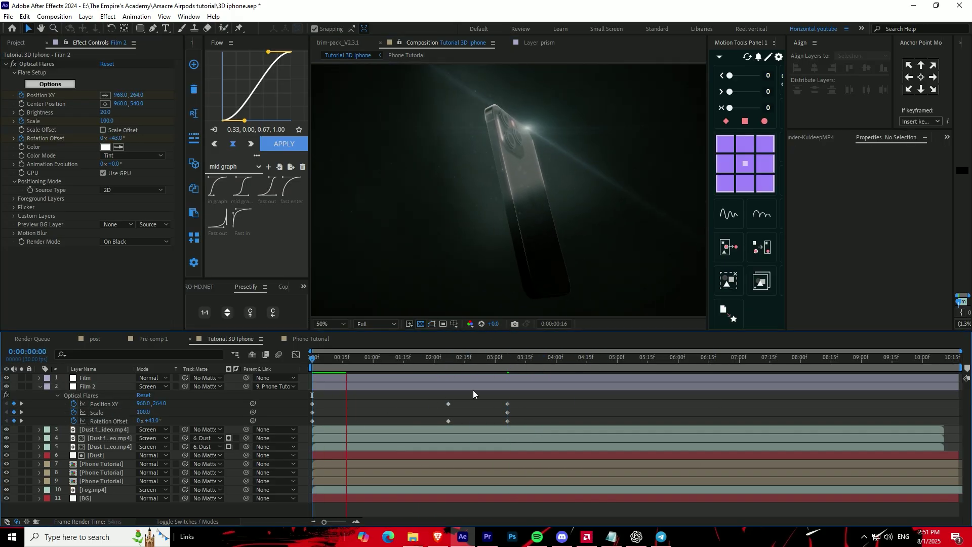
{"action": "key", "text": "space"}
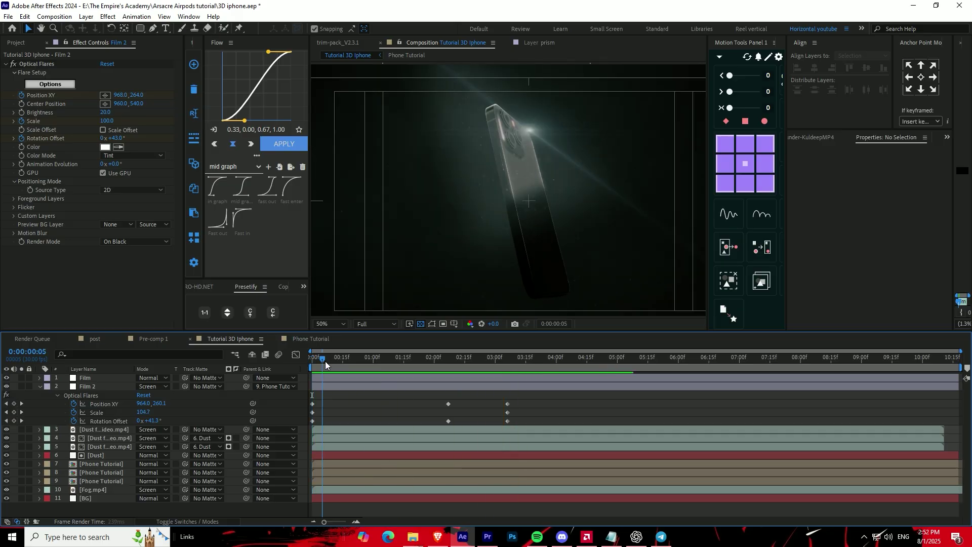
{"action": "mouse_move", "coordinate": [453, 396]}
{"action": "left_mouse_down"}
{"action": "mouse_move", "coordinate": [442, 425]}
{"action": "mouse_move", "coordinate": [418, 410]}
{"action": "left_mouse_up"}
{"action": "key", "text": "space"}
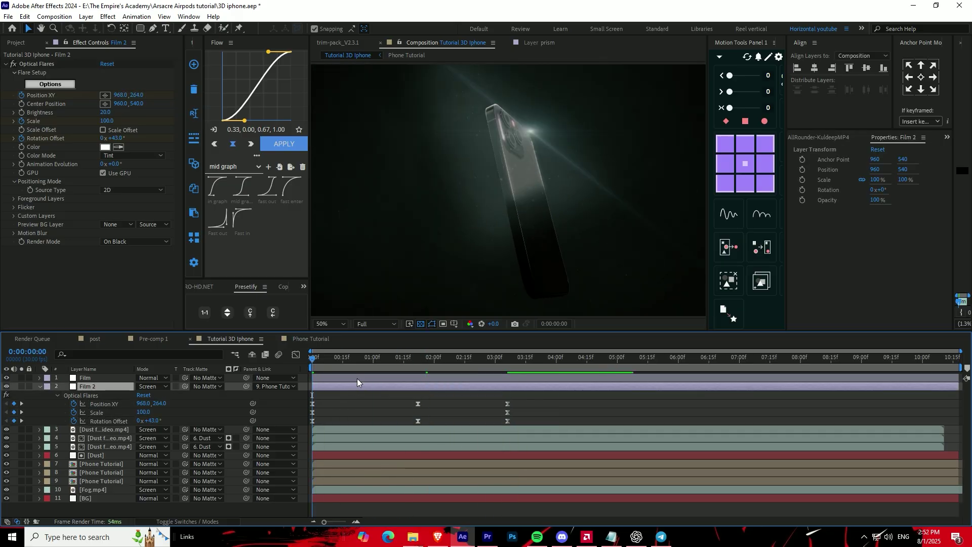
{"action": "double_click", "coordinate": [417, 403]}
{"action": "key", "text": "Escape"}
Ease the flare keyframes using the speed graph and replay the animation.
{"action": "key", "text": "shift+F3"}
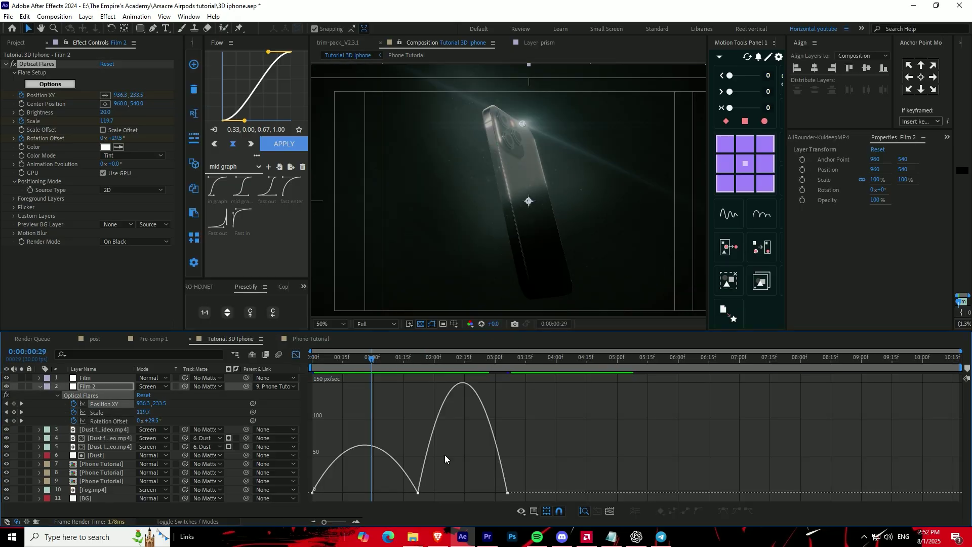
{"action": "key", "text": "shift+F3"}
{"action": "key", "text": "space"}
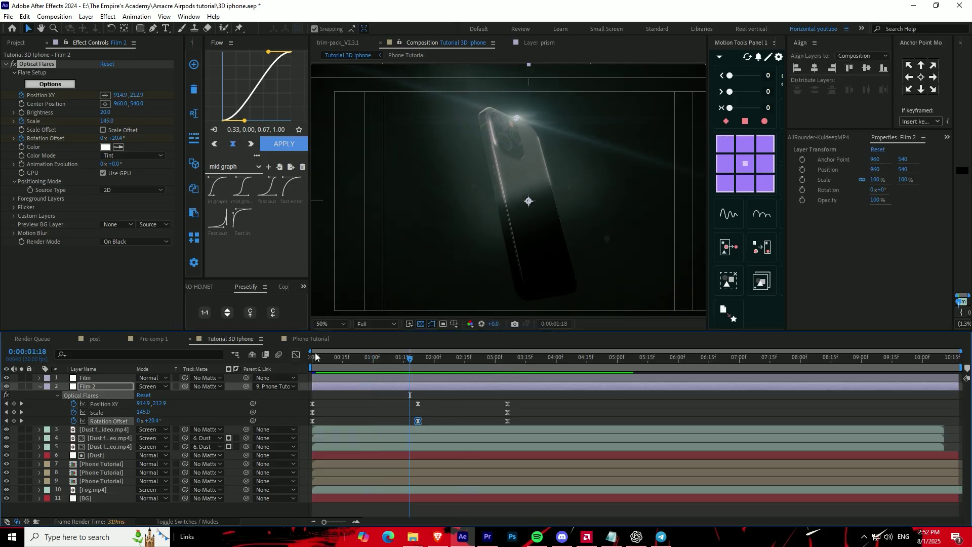
{"action": "key", "text": "shift+F3"}
{"action": "key", "text": "ctrl+shift+k"}
{"action": "key", "text": "Escape"}
{"action": "key", "text": "shift+F3"}
{"action": "key", "text": "Home"}
{"action": "key", "text": "space"}
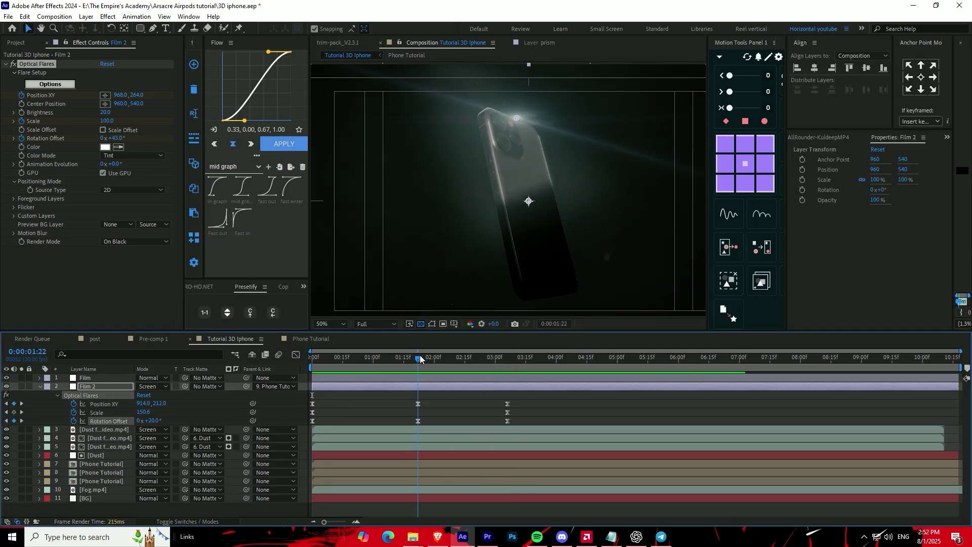
Check the flare design, shift the final keyframes slightly later, and replay.
{"action": "left_click", "coordinate": [50, 83]}
{"action": "key", "text": "Escape"}
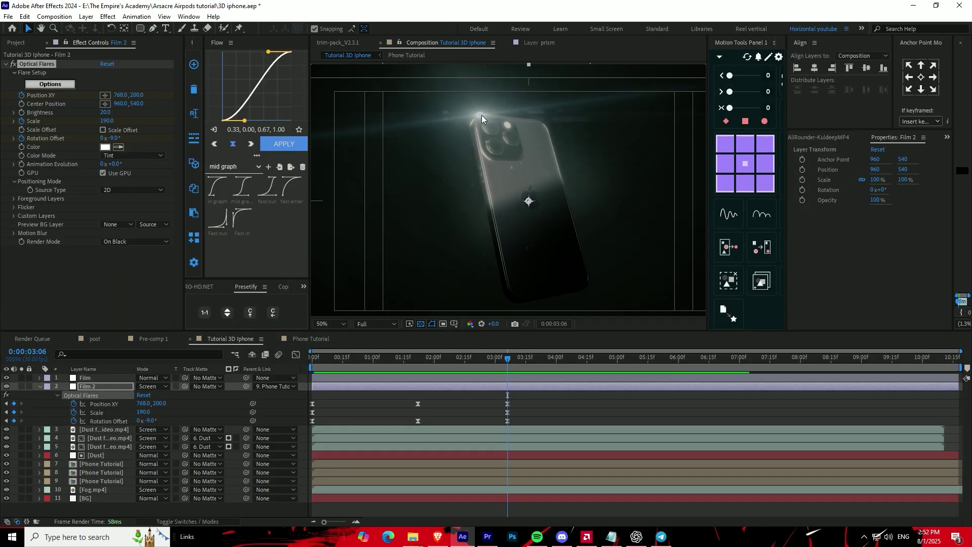
{"action": "left_click", "coordinate": [319, 366]}
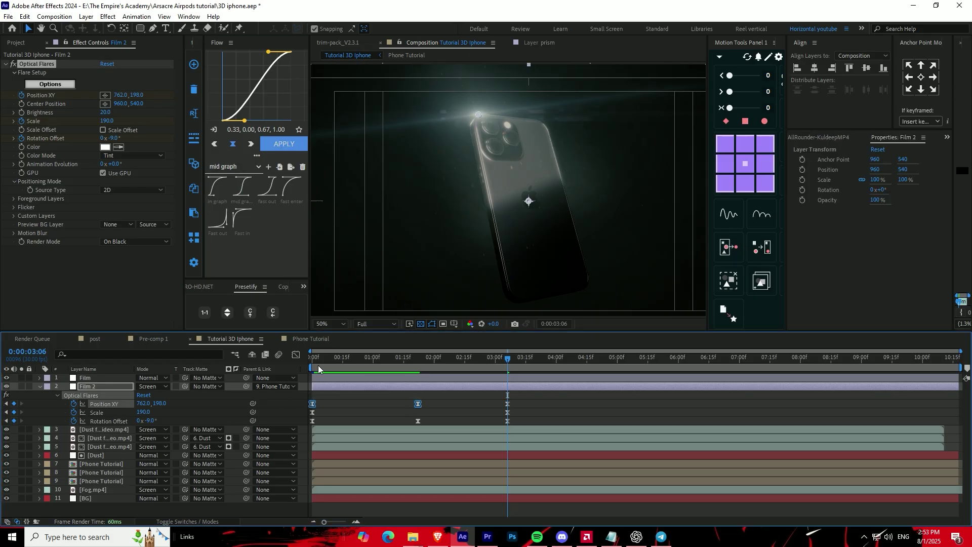
{"action": "key", "text": "space"}
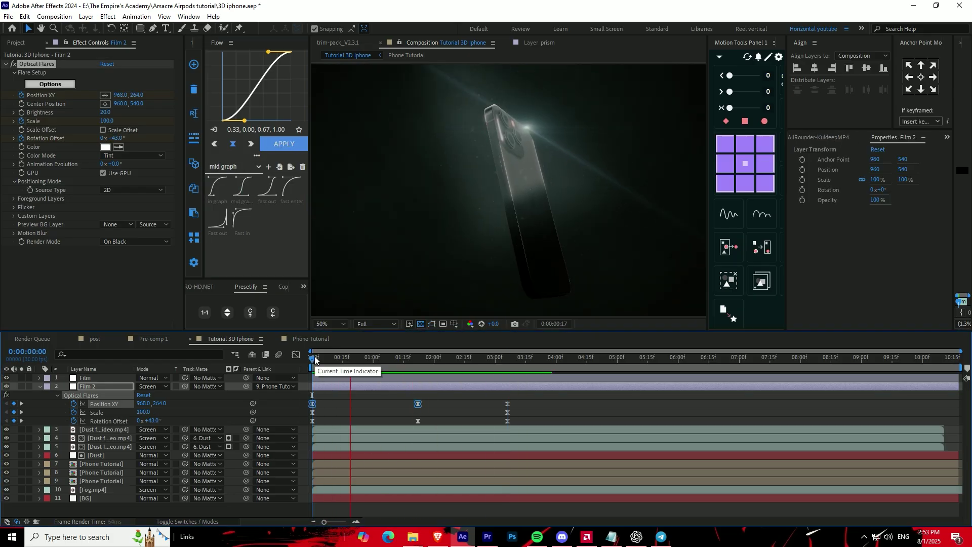
{"action": "left_click_drag", "start_coordinate": [507, 412], "coordinate": [525, 410]}
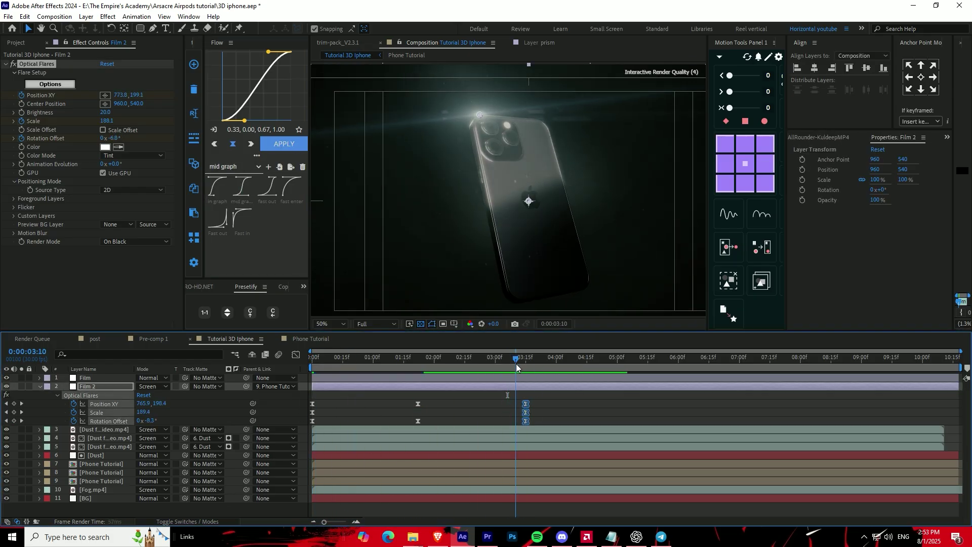
{"action": "left_click", "coordinate": [469, 405]}
{"action": "key", "text": "space"}
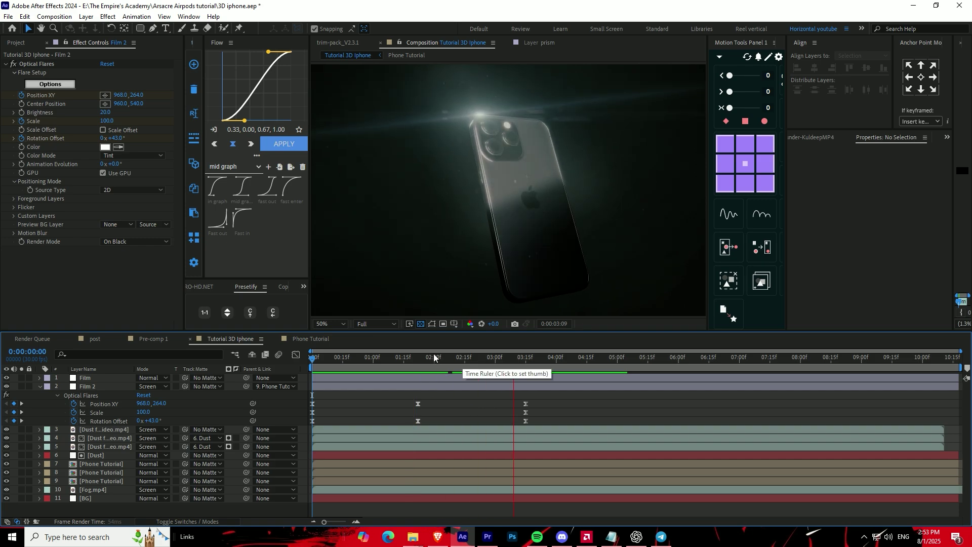
Rename the flare layer 'optical flares' and duplicate the graded Film layer.
{"action": "left_click", "coordinate": [433, 358]}
{"action": "left_click", "coordinate": [378, 386]}
{"action": "key", "text": "Return"}
{"action": "type", "text": "optica"}
{"action": "left_click", "coordinate": [330, 377]}
{"action": "key", "text": "ctrl+d"}
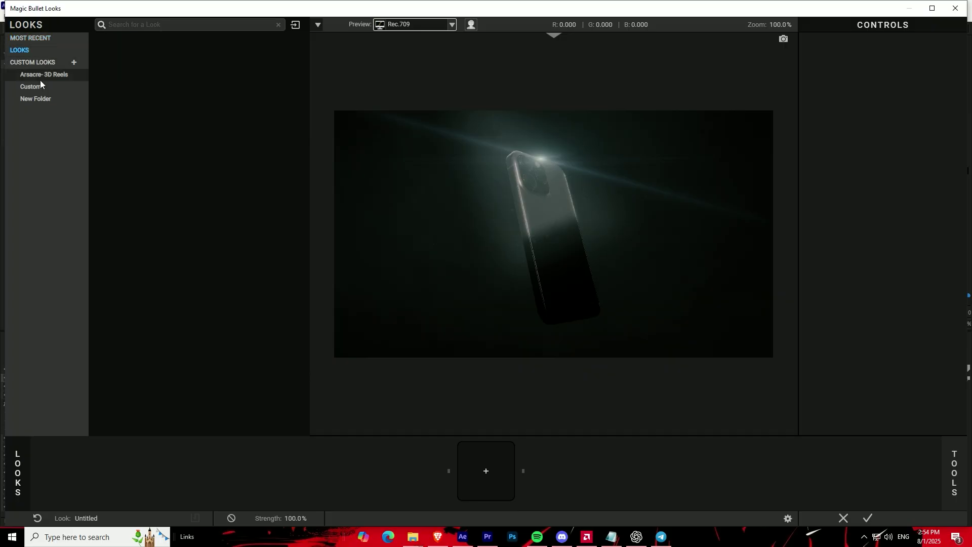
Grade the Film copy with the 3D Reels Look 4 look in Magic Bullet Looks.
{"action": "left_click", "coordinate": [40, 76]}
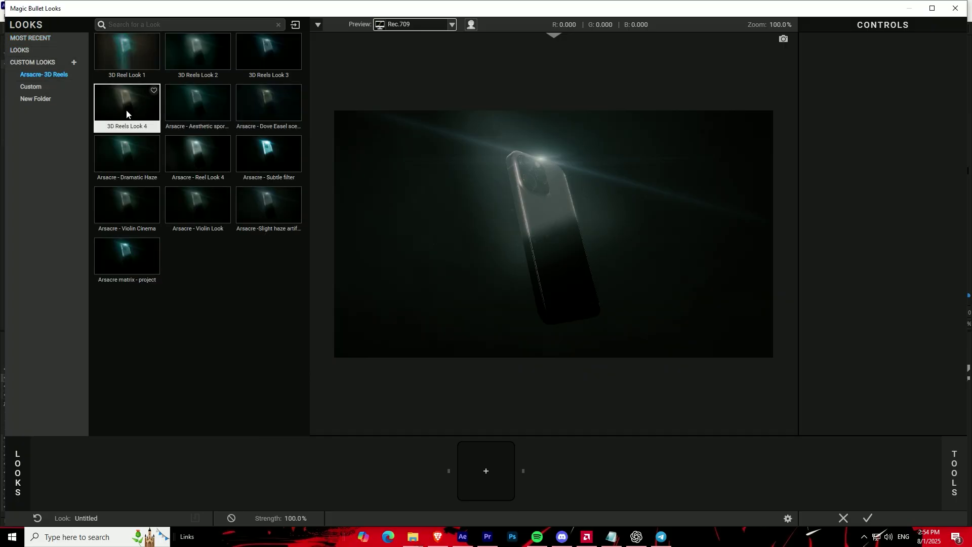
{"action": "left_click", "coordinate": [127, 106]}
{"action": "left_click", "coordinate": [19, 50]}
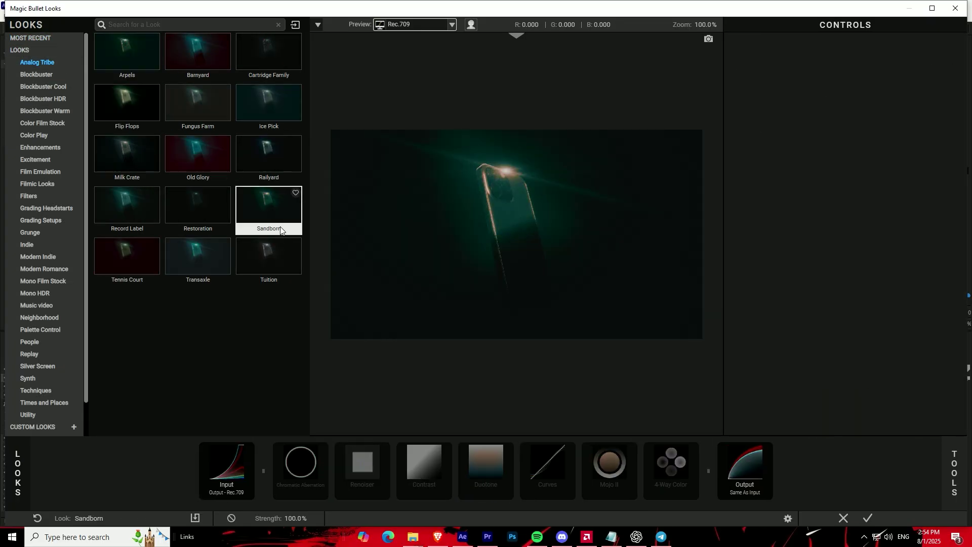
{"action": "left_click", "coordinate": [42, 404]}
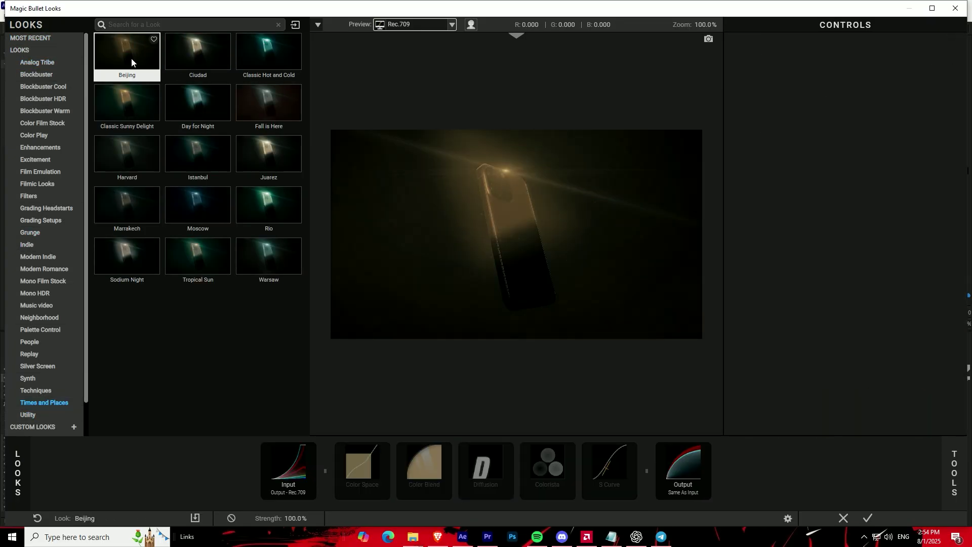
{"action": "left_click", "coordinate": [30, 38]}
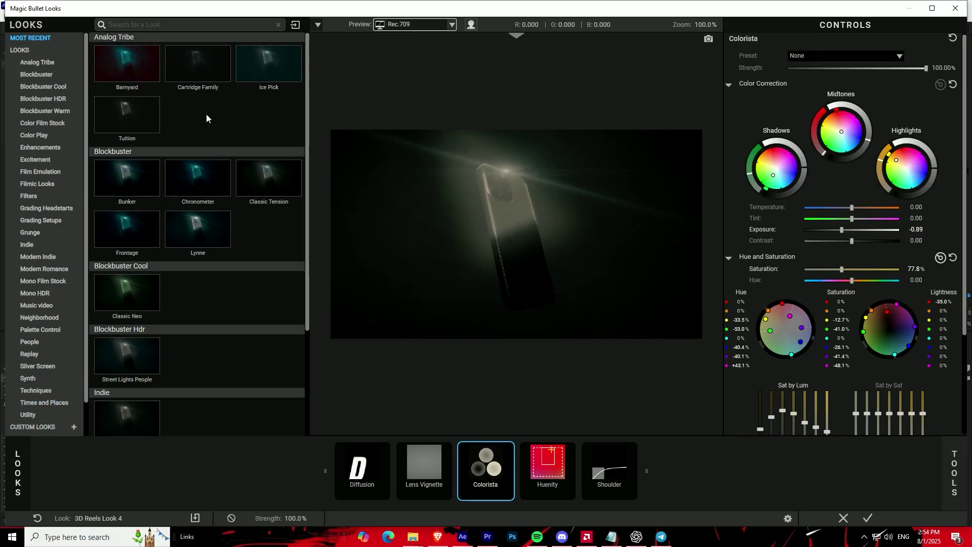
{"action": "scroll", "coordinate": [182, 218], "scroll_direction": "down", "scroll_amount": 5}
{"action": "left_click", "coordinate": [197, 408]}
{"action": "left_click", "coordinate": [868, 517]}
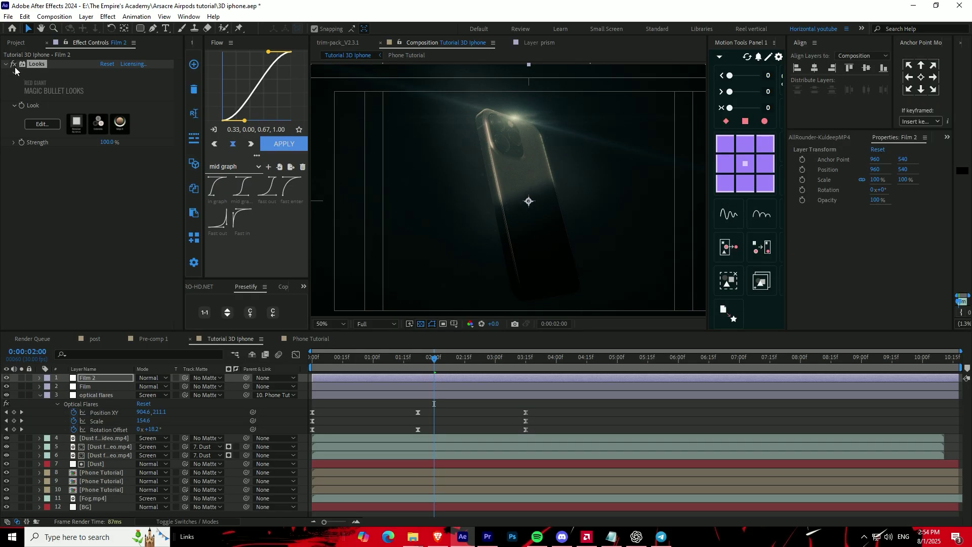
Add a Curves S-curve that darkens shadows and brightens highlights.
{"action": "key", "text": "ctrl+space"}
{"action": "type", "text": "curves"}
{"action": "key", "text": "Return"}
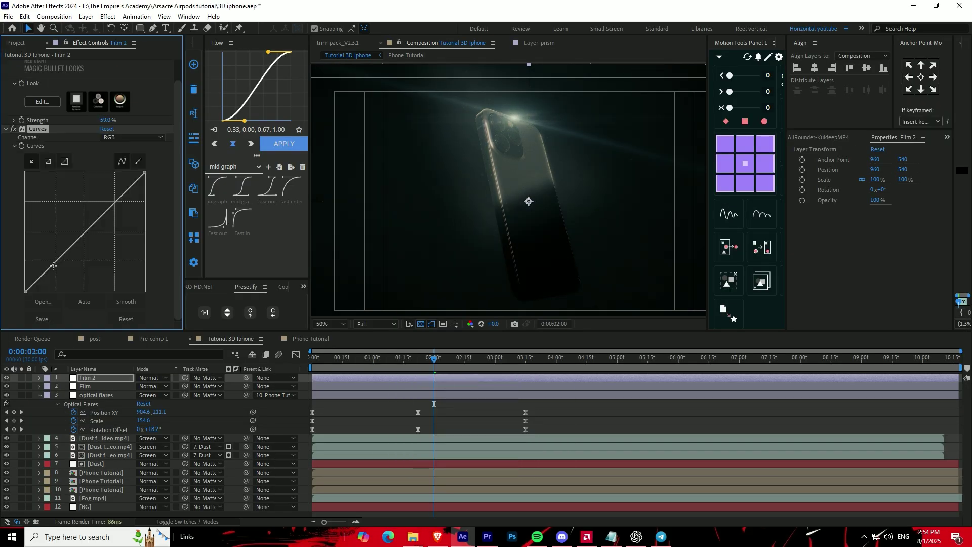
{"action": "left_click_drag", "start_coordinate": [107, 210], "coordinate": [106, 200]}
{"action": "left_click_drag", "start_coordinate": [59, 258], "coordinate": [58, 262]}
Add Deep Glow 2 with radius 23 and exposure 0.04, then preview the scene.
{"action": "key", "text": "ctrl+space"}
{"action": "type", "text": "deep glow"}
{"action": "key", "text": "Return"}
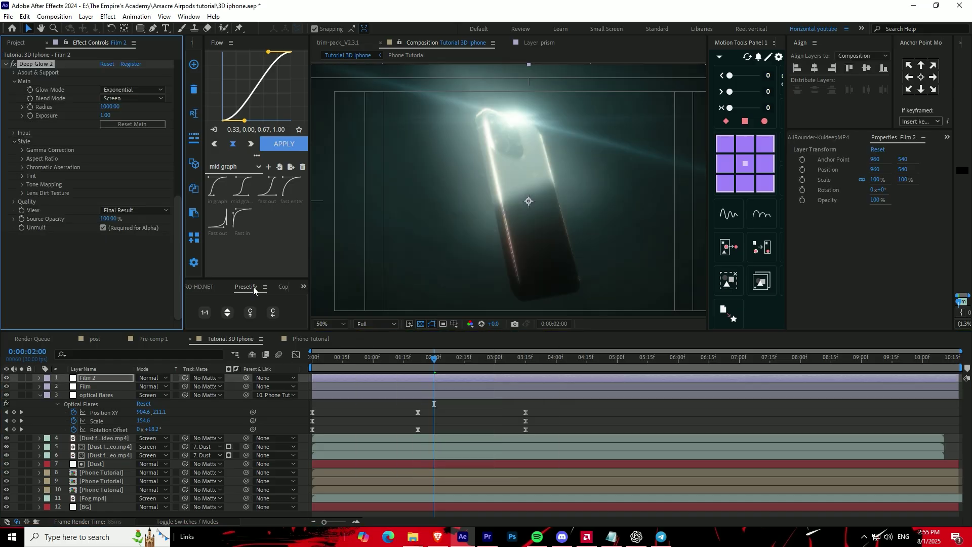
{"action": "type", "text": "4"}
{"action": "key", "text": "Return"}
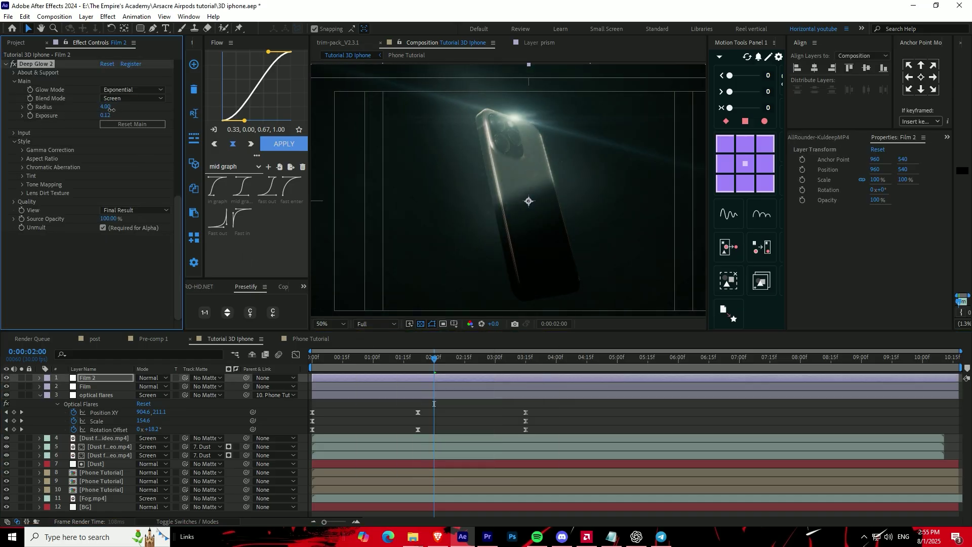
{"action": "left_click_drag", "start_coordinate": [90, 116], "coordinate": [86, 116]}
{"action": "left_click", "coordinate": [15, 132]}
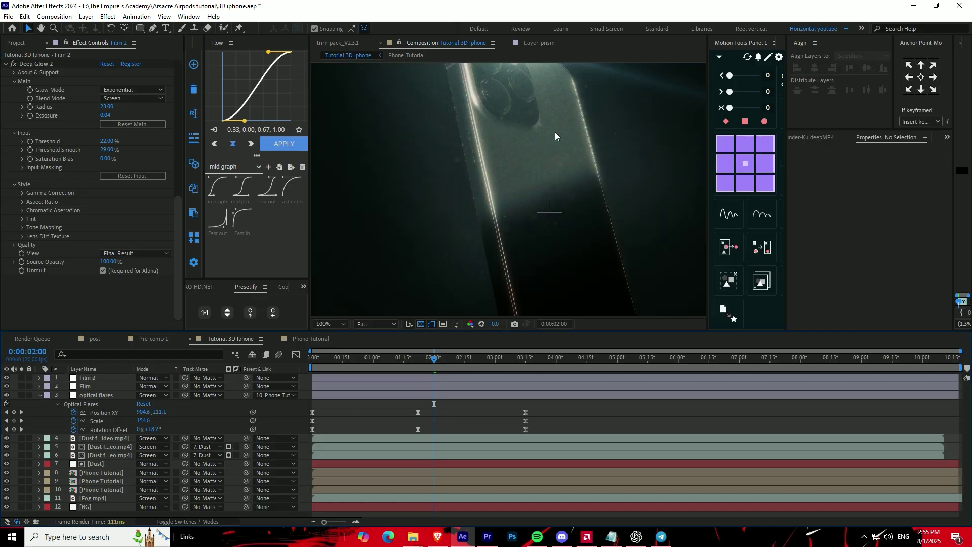
{"action": "scroll", "coordinate": [13, 176], "scroll_direction": "up", "scroll_amount": 3}
{"action": "key", "text": "space"}
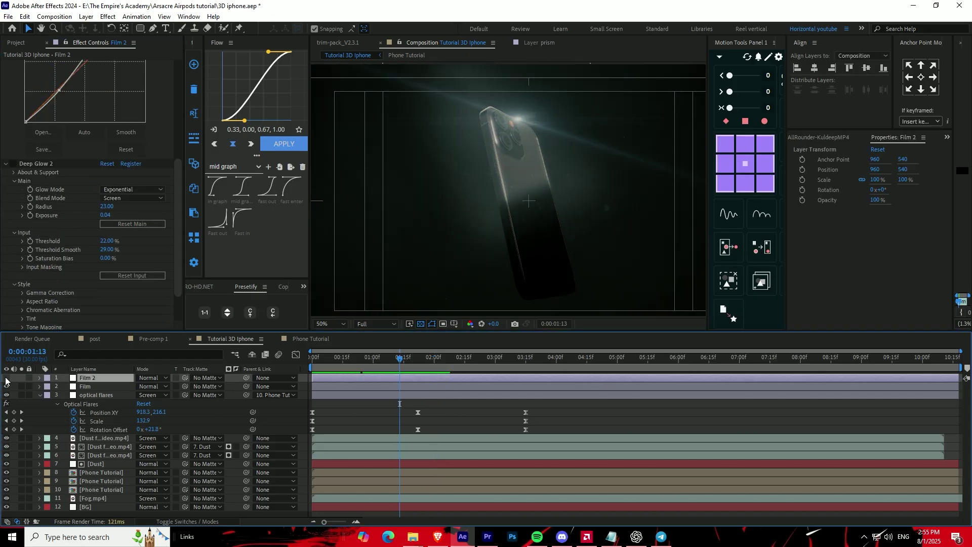
{"action": "key", "text": "ctrl+t"}
{"action": "scroll", "coordinate": [455, 273], "scroll_direction": "down", "scroll_amount": 1}
Draw a four-point Pen mask across the 'IPhone 14' title.
{"action": "left_click", "coordinate": [509, 271]}
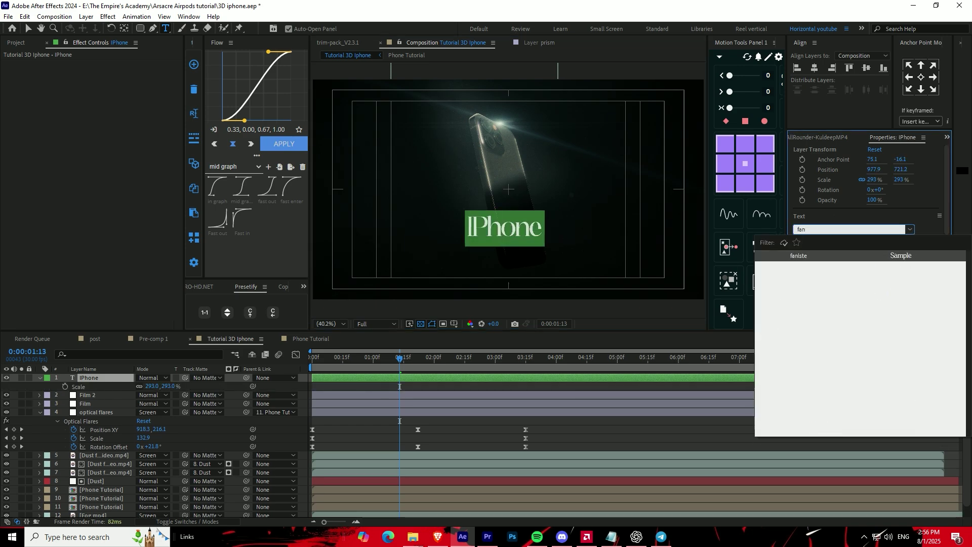
{"action": "scroll", "coordinate": [508, 188], "scroll_direction": "up", "scroll_amount": 2}
{"action": "key", "text": "g"}
{"action": "left_click", "coordinate": [455, 291]}
{"action": "left_click", "coordinate": [498, 201]}
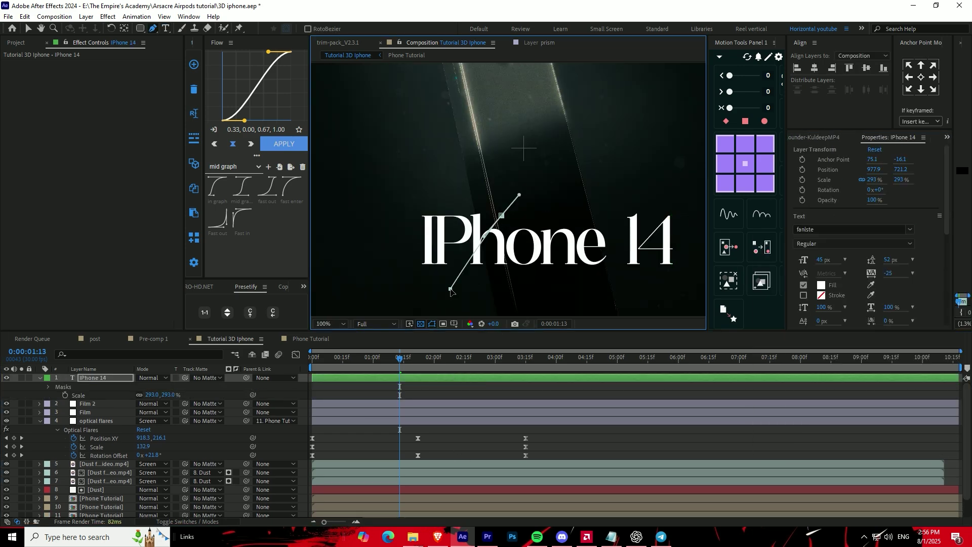
{"action": "left_click", "coordinate": [477, 294]}
Feather and invert Mask 1, then duplicate it as a subtracting Mask 2 over '14'.
{"action": "left_click_drag", "start_coordinate": [160, 408], "coordinate": [177, 407]}
{"action": "left_click", "coordinate": [174, 395]}
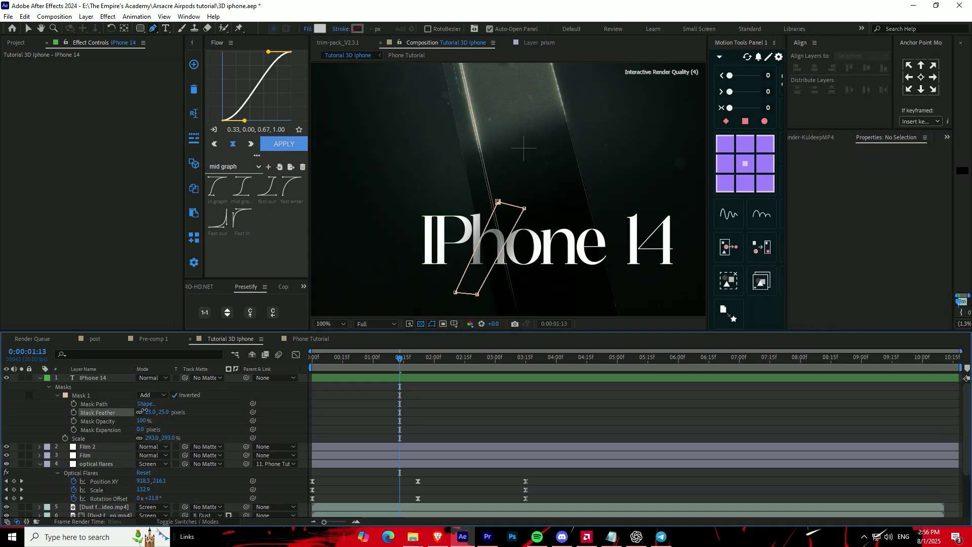
{"action": "key", "text": "v"}
{"action": "key", "text": "ctrl+d"}
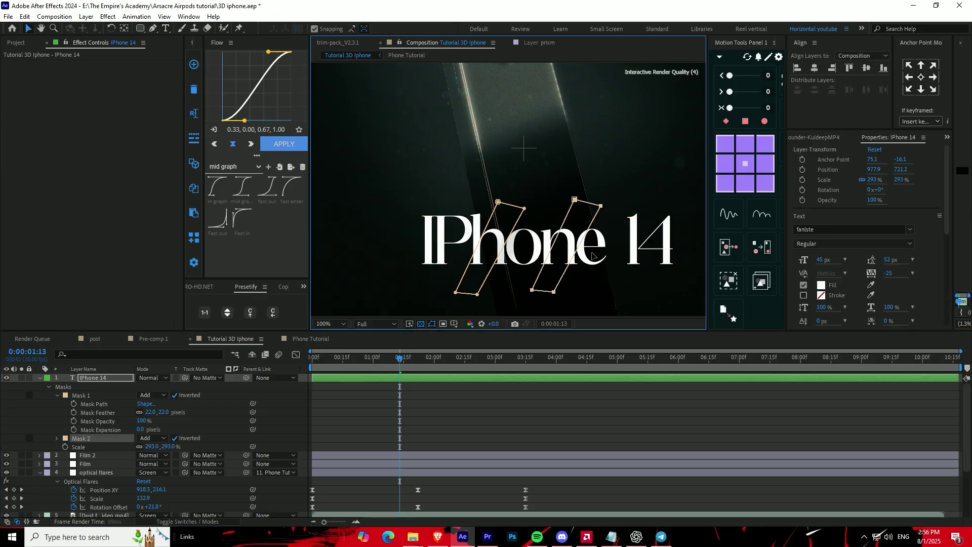
{"action": "left_click_drag", "start_coordinate": [490, 263], "coordinate": [631, 263]}
{"action": "left_click", "coordinate": [153, 438]}
{"action": "left_click", "coordinate": [160, 471]}
{"action": "scroll", "coordinate": [508, 188], "scroll_direction": "down", "scroll_amount": 1}
Apply Deep Glow to the title with exposure lowered to 0.18.
{"action": "key", "text": "ctrl+bracketleft"}
{"action": "key", "text": "ctrl+bracketleft"}
{"action": "key", "text": "ctrl+bracketleft"}
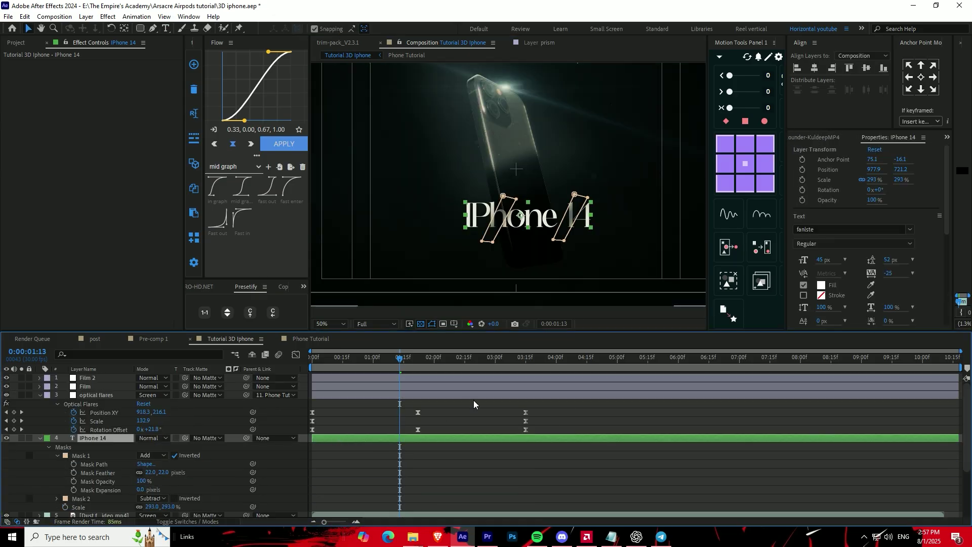
{"action": "key", "text": "ctrl+space"}
{"action": "type", "text": "deep"}
{"action": "left_click", "coordinate": [426, 441]}
{"action": "left_click_drag", "start_coordinate": [105, 115], "coordinate": [77, 115]}
{"action": "left_click", "coordinate": [330, 323]}
{"action": "left_click", "coordinate": [339, 368]}
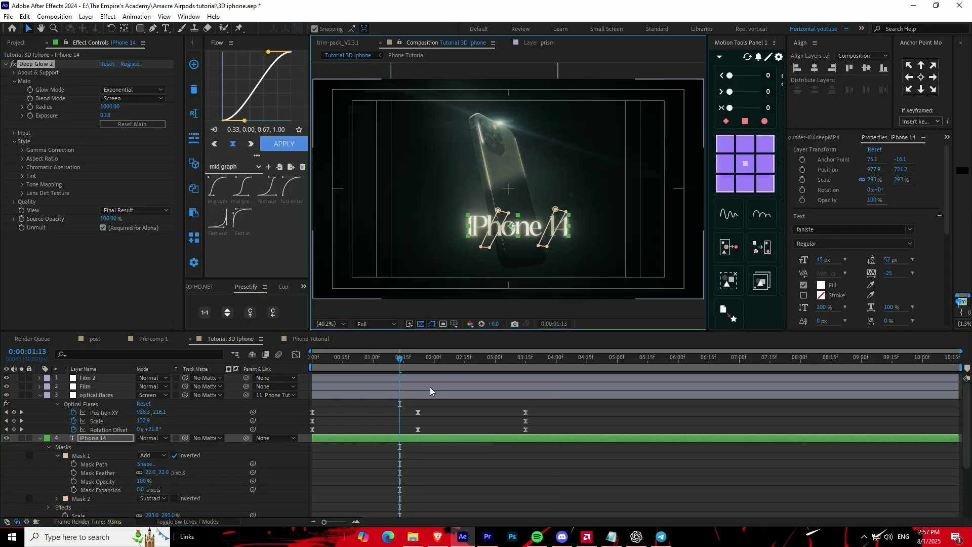
{"action": "left_click", "coordinate": [56, 498]}
Collapse the expanded layer properties and select the description subtitle layer.
{"action": "mouse_move", "coordinate": [400, 357]}
{"action": "left_mouse_down"}
{"action": "mouse_move", "coordinate": [378, 364]}
{"action": "mouse_move", "coordinate": [417, 357]}
{"action": "left_mouse_up"}
{"action": "right_click", "coordinate": [459, 461]}
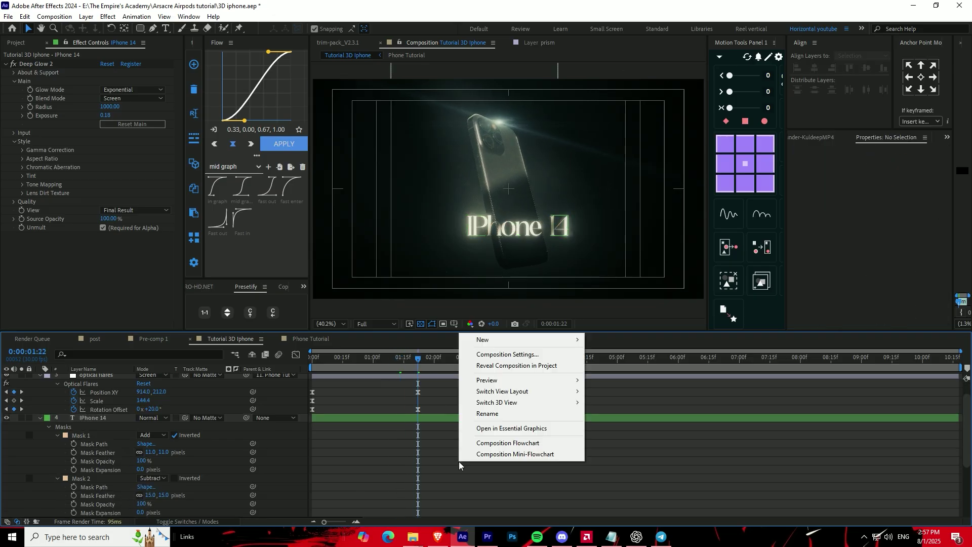
{"action": "left_click", "coordinate": [400, 483]}
{"action": "key", "text": "ctrl+a"}
{"action": "key", "text": "u"}
{"action": "key", "text": "u"}
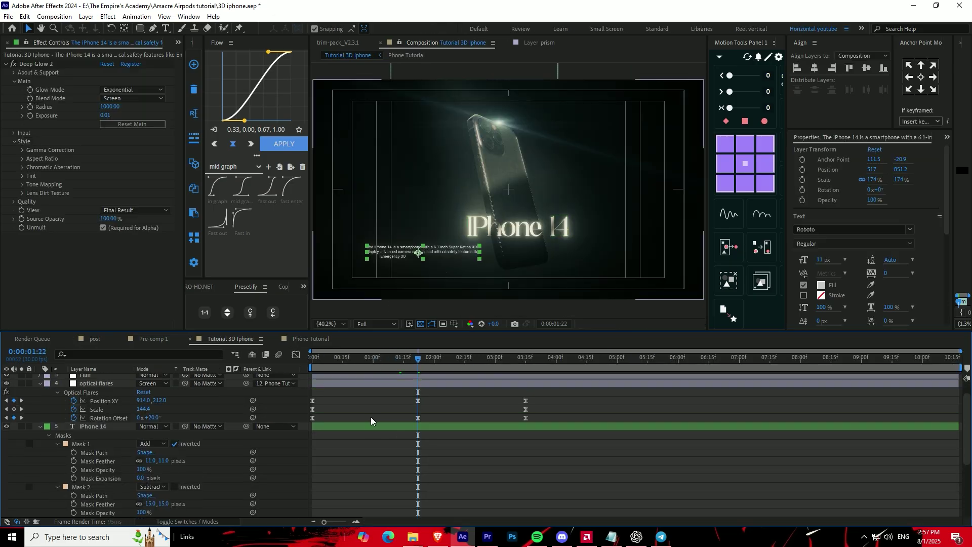
{"action": "key", "text": "u"}
{"action": "left_click", "coordinate": [413, 411]}
{"action": "scroll", "coordinate": [523, 245], "scroll_direction": "up", "scroll_amount": 3}
{"action": "scroll", "coordinate": [522, 245], "scroll_direction": "down", "scroll_amount": 2}
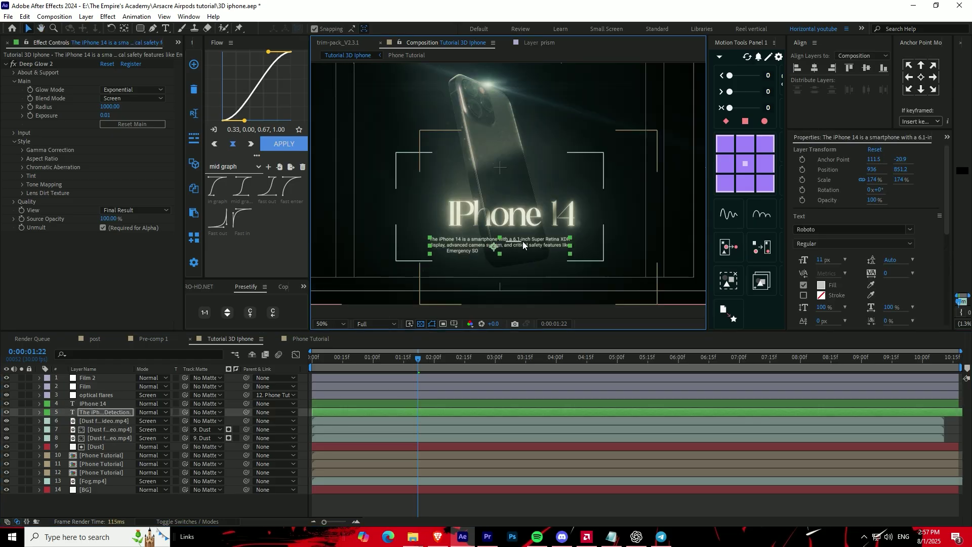
Apply the flicker typewriter preset to the subtitle and preview its Range Selector type-on.
{"action": "left_click", "coordinate": [42, 403]}
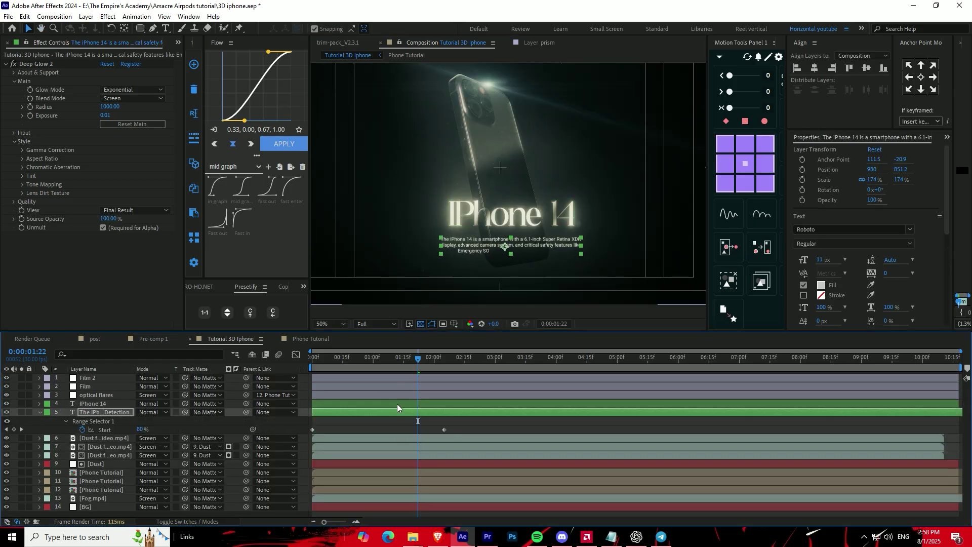
{"action": "key", "text": "u"}
{"action": "key", "text": "Home"}
{"action": "key", "text": "ctrl+space"}
{"action": "type", "text": "flicker"}
{"action": "left_click", "coordinate": [391, 412]}
{"action": "key", "text": "space"}
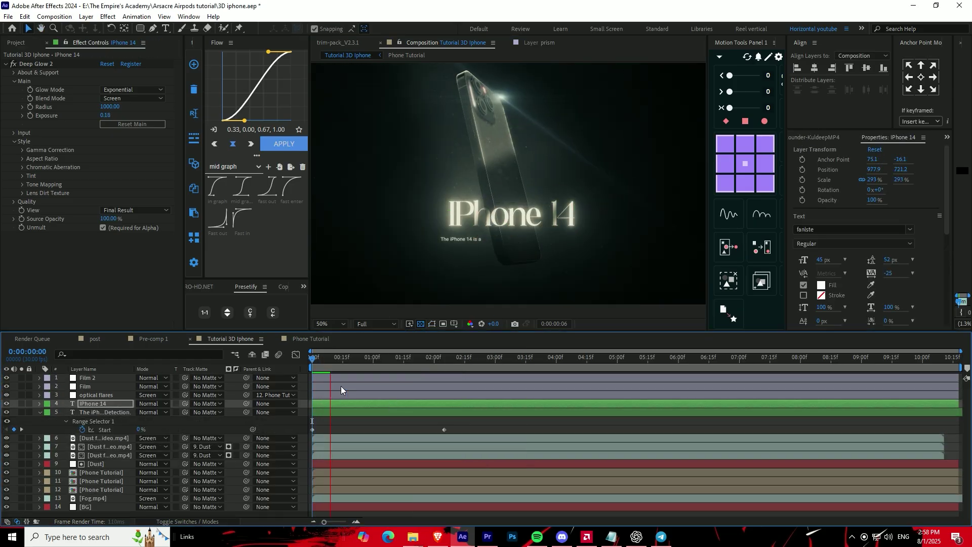
{"action": "scroll", "coordinate": [466, 278], "scroll_direction": "down", "scroll_amount": 3}
{"action": "scroll", "coordinate": [465, 279], "scroll_direction": "up", "scroll_amount": 1}
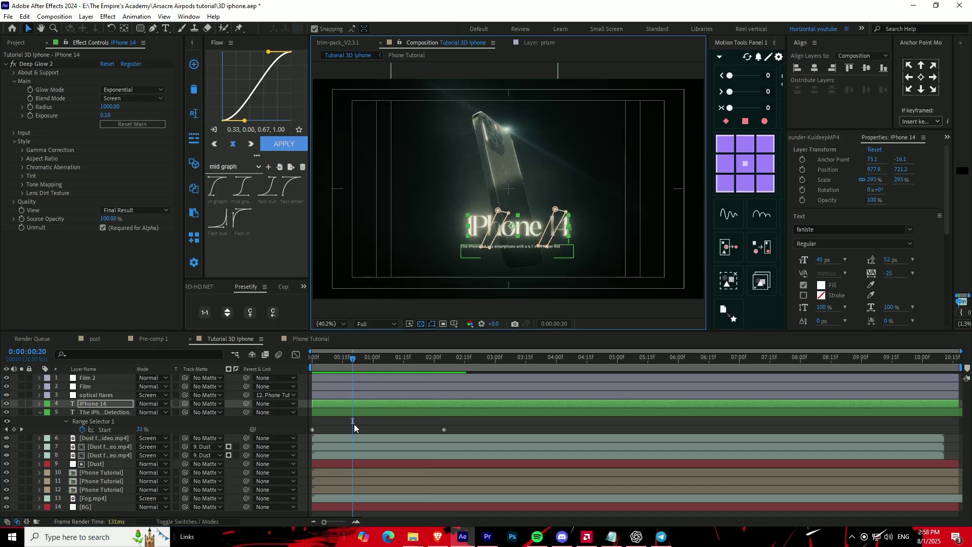
{"action": "key", "text": "u"}
{"action": "left_click", "coordinate": [333, 504]}
Add a Transform adjustment layer with eased Scale keyframes from 137 to 100.
{"action": "key", "text": "ctrl+space"}
{"action": "type", "text": "tr"}
{"action": "left_click", "coordinate": [526, 416]}
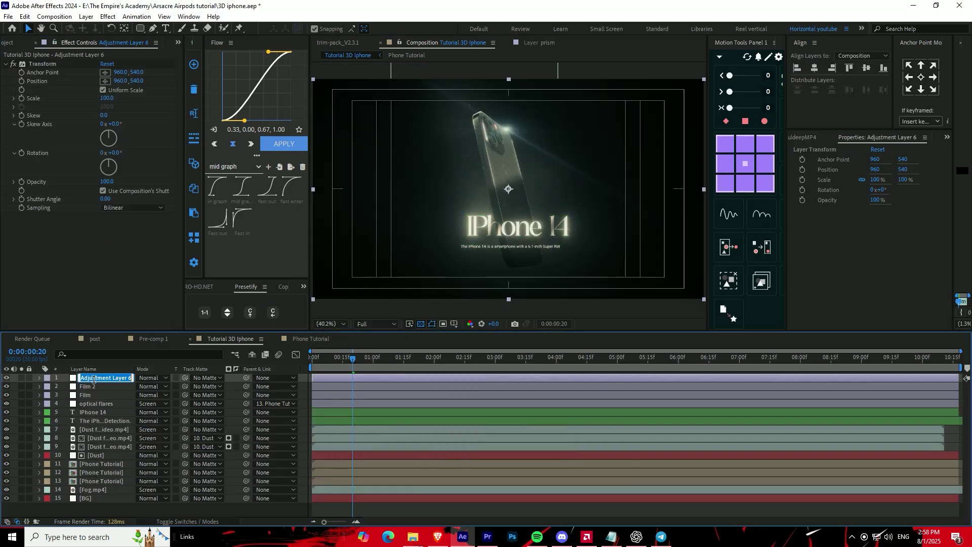
{"action": "key", "text": "u"}
{"action": "key", "text": "Home"}
{"action": "left_click_drag", "start_coordinate": [113, 97], "coordinate": [162, 161]}
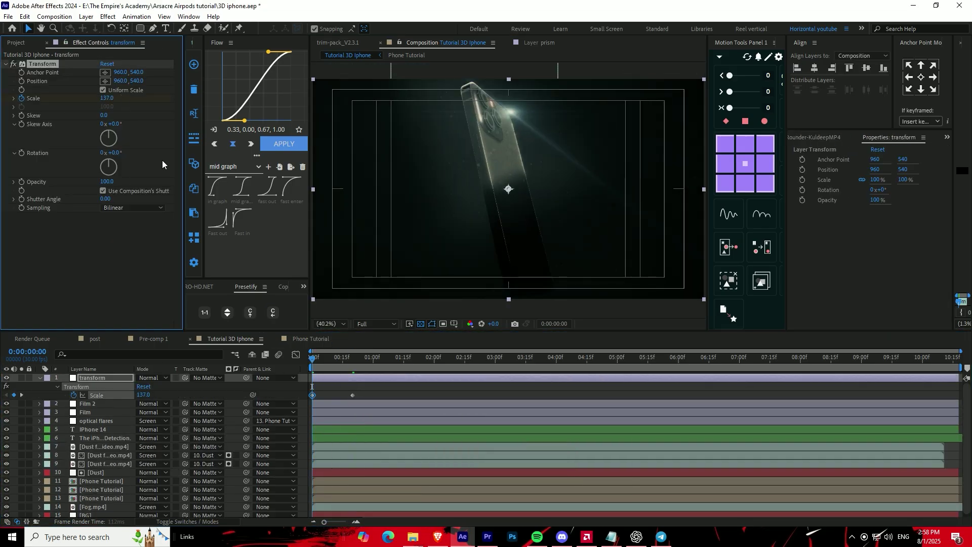
{"action": "key", "text": "F9"}
{"action": "mouse_move", "coordinate": [299, 397]}
{"action": "left_mouse_down"}
{"action": "mouse_move", "coordinate": [397, 387]}
{"action": "mouse_move", "coordinate": [420, 400]}
{"action": "left_mouse_up"}
{"action": "key", "text": "space"}
{"action": "key", "text": "space"}
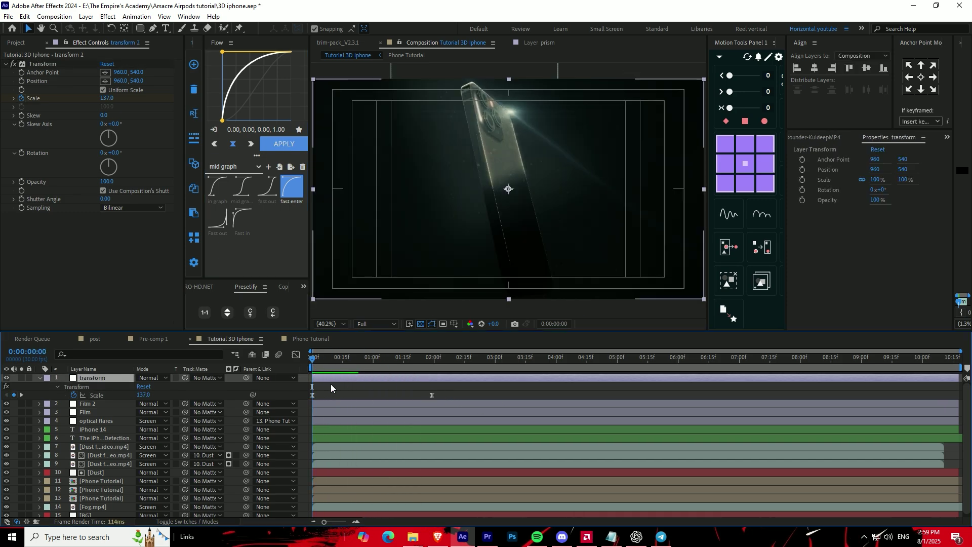
Duplicate the transform adjustment layer, apply the Blur Fast preset, and check the blur.
{"action": "key", "text": "ctrl+d"}
{"action": "key", "text": "ctrl+space"}
{"action": "type", "text": "blur fa"}
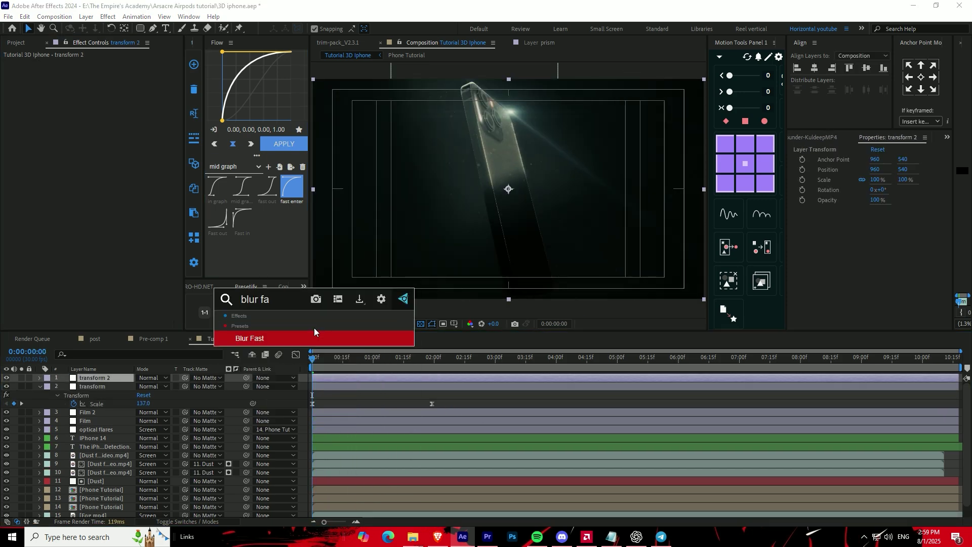
{"action": "left_click", "coordinate": [314, 329]}
{"action": "left_click_drag", "start_coordinate": [320, 358], "coordinate": [382, 363]}
Add another adjustment layer with Radial Blur and an inverted full-frame ellipse mask.
{"action": "key", "text": "ctrl+alt+y"}
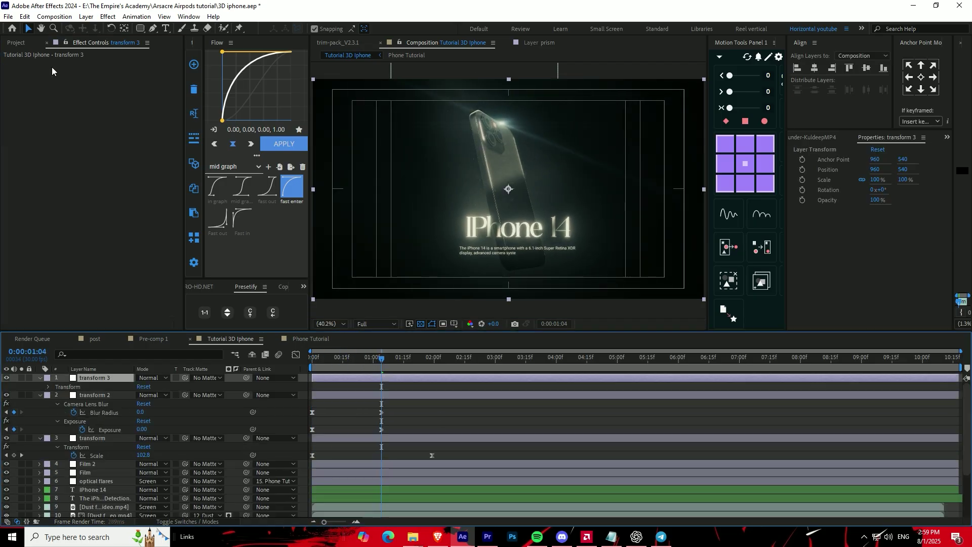
{"action": "key", "text": "ctrl+space"}
{"action": "type", "text": "radi"}
{"action": "key", "text": "Down"}
{"action": "key", "text": "Return"}
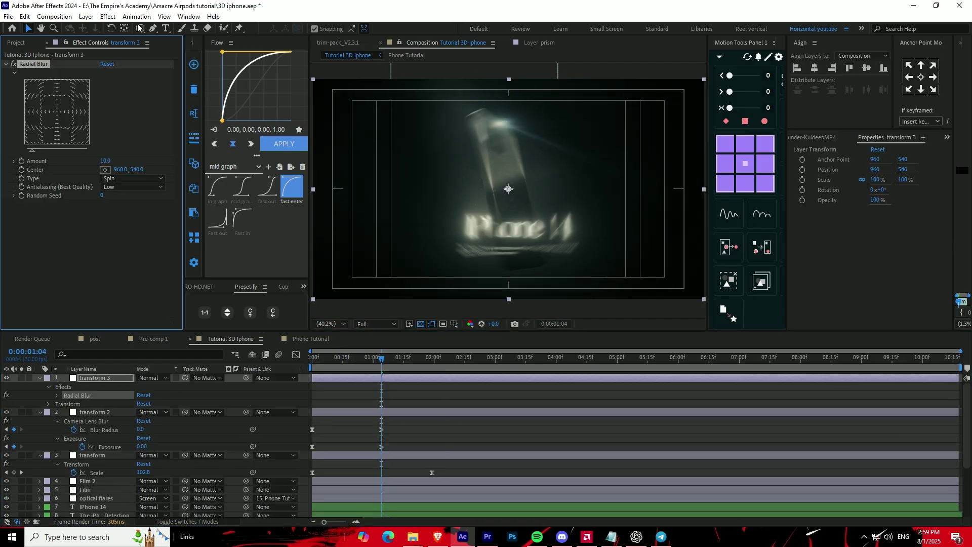
{"action": "double_click", "coordinate": [140, 28]}
{"action": "left_click", "coordinate": [173, 395]}
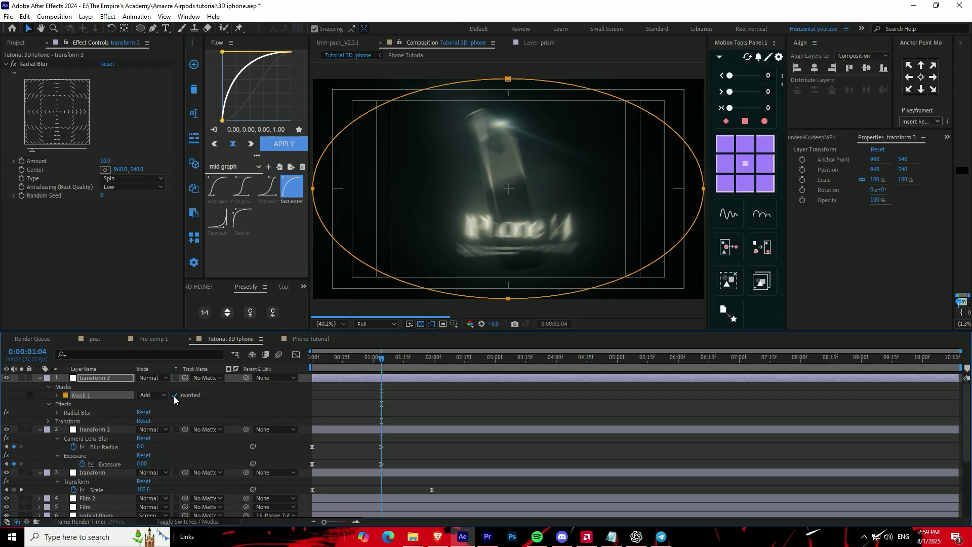
Free-transform the inverted ellipse mask into a centered circle.
{"action": "double_click", "coordinate": [312, 188]}
{"action": "left_click_drag", "start_coordinate": [312, 188], "coordinate": [374, 188]}
{"action": "left_click_drag", "start_coordinate": [704, 188], "coordinate": [587, 188]}
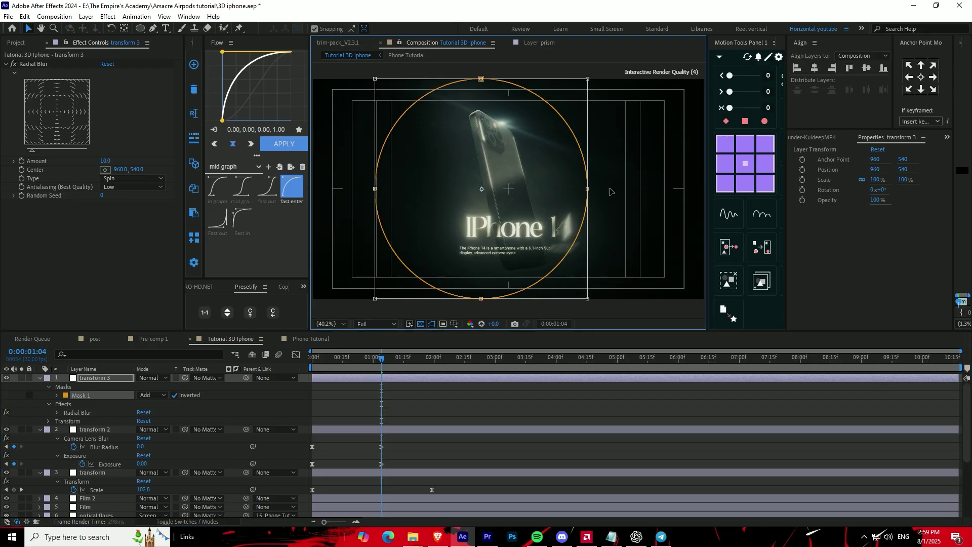
{"action": "left_click", "coordinate": [409, 386]}
{"action": "key", "text": "."}
Feather the circular mask by 66 pixels alongside the spin Radial Blur.
{"action": "left_click", "coordinate": [41, 65]}
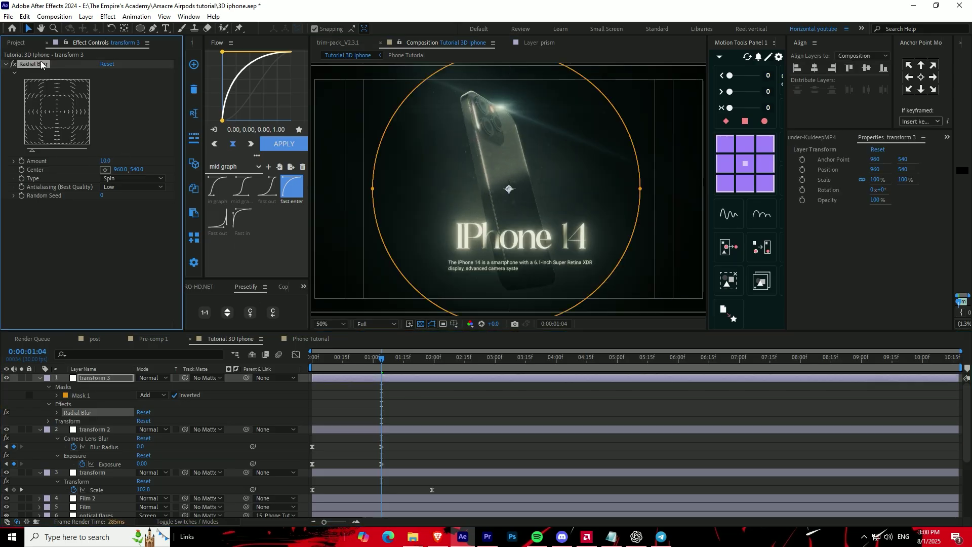
{"action": "key", "text": "ctrl+space"}
{"action": "key", "text": "Escape"}
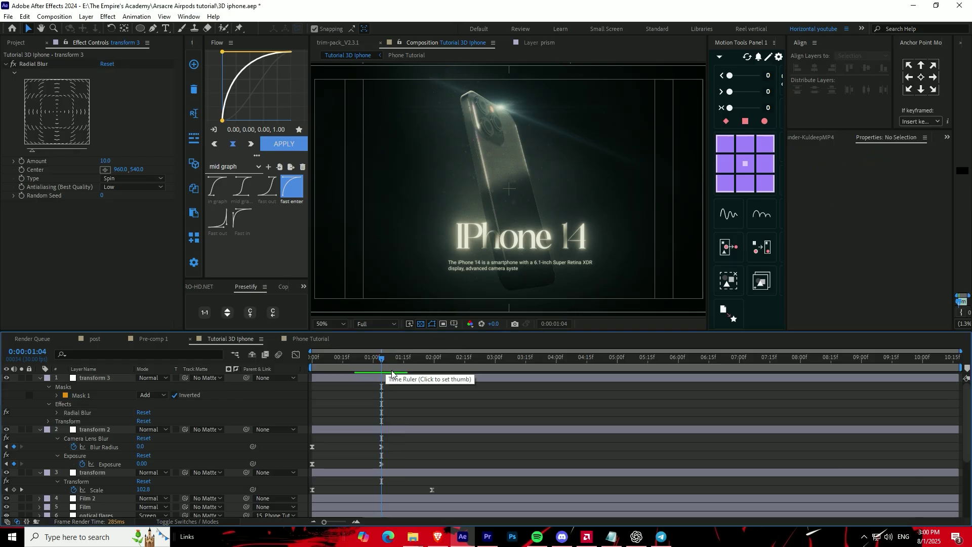
{"action": "left_click", "coordinate": [391, 359]}
{"action": "left_click", "coordinate": [95, 378]}
{"action": "left_click", "coordinate": [58, 395]}
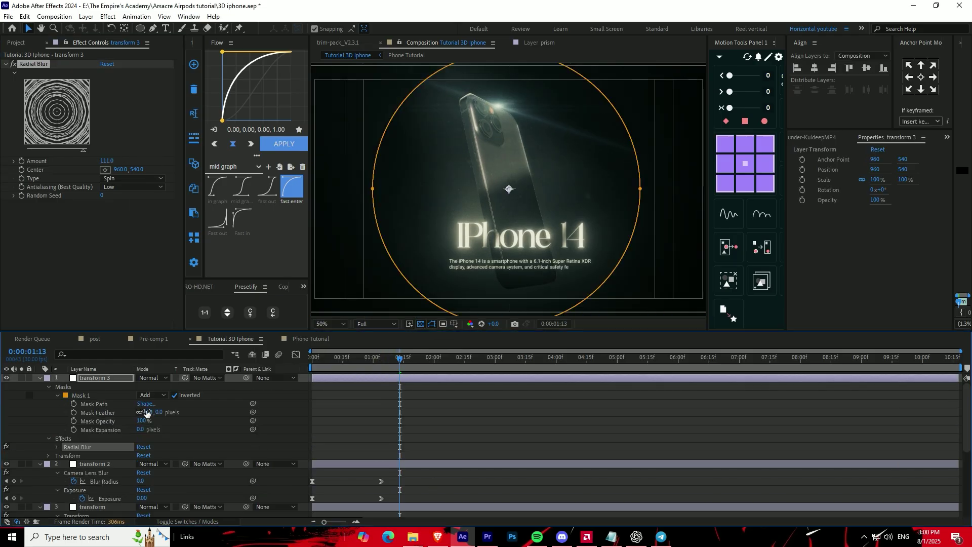
{"action": "scroll", "coordinate": [386, 257], "scroll_direction": "up", "scroll_amount": 5}
{"action": "scroll", "coordinate": [486, 255], "scroll_direction": "down", "scroll_amount": 5}
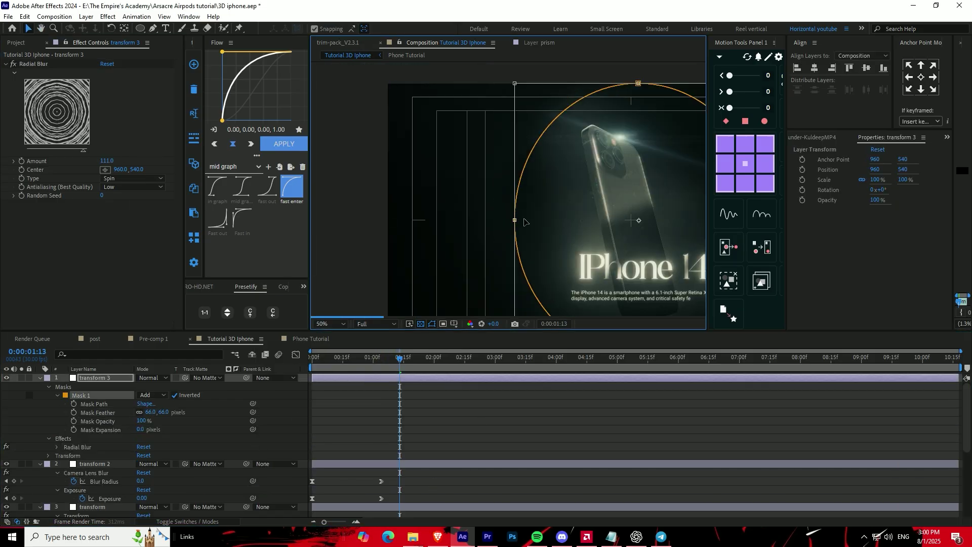
{"action": "left_click", "coordinate": [650, 199]}
Review all layers' keyframed properties, then collapse and deselect them.
{"action": "key", "text": "ctrl+space"}
{"action": "type", "text": "lens d"}
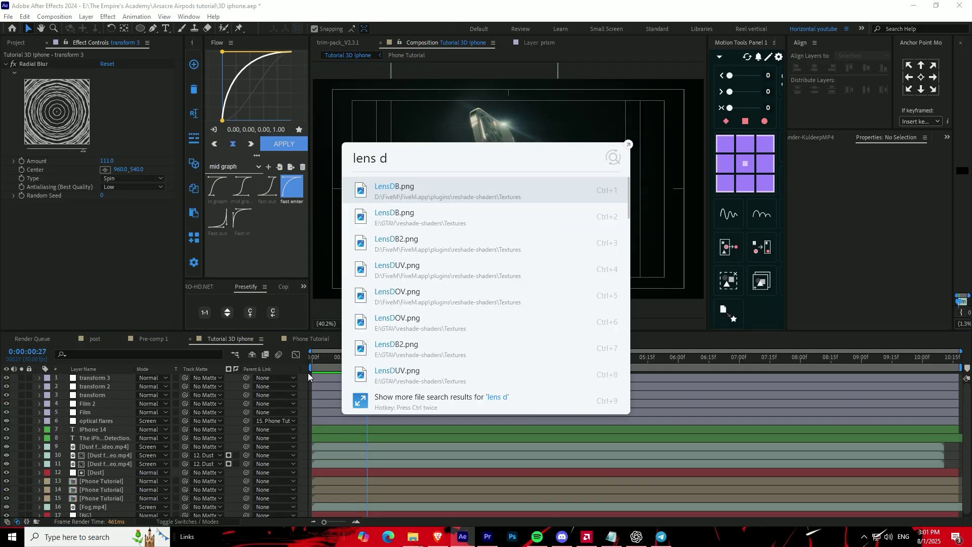
{"action": "key", "text": "Escape"}
{"action": "key", "text": "ctrl+a"}
{"action": "key", "text": "u"}
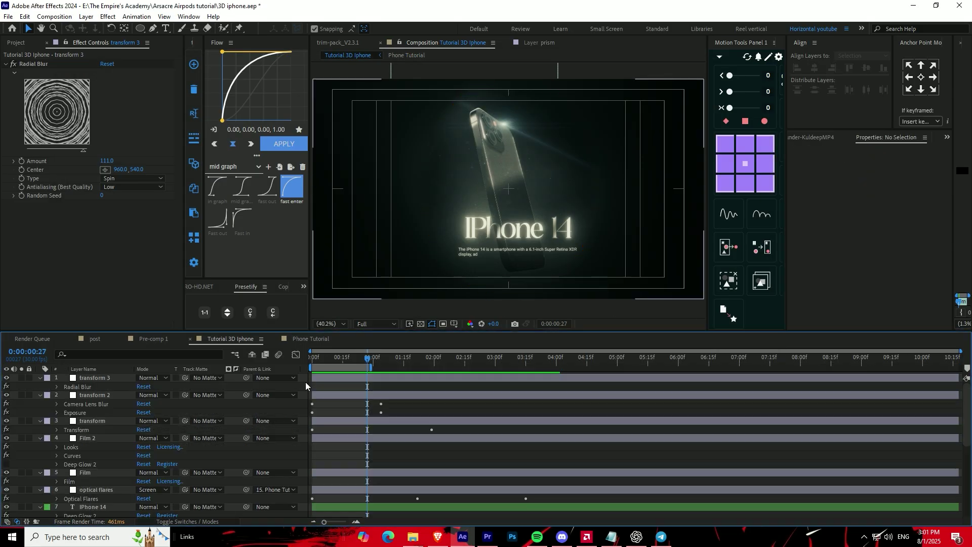
{"action": "key", "text": "u"}
{"action": "key", "text": "u"}
{"action": "key", "text": "u"}
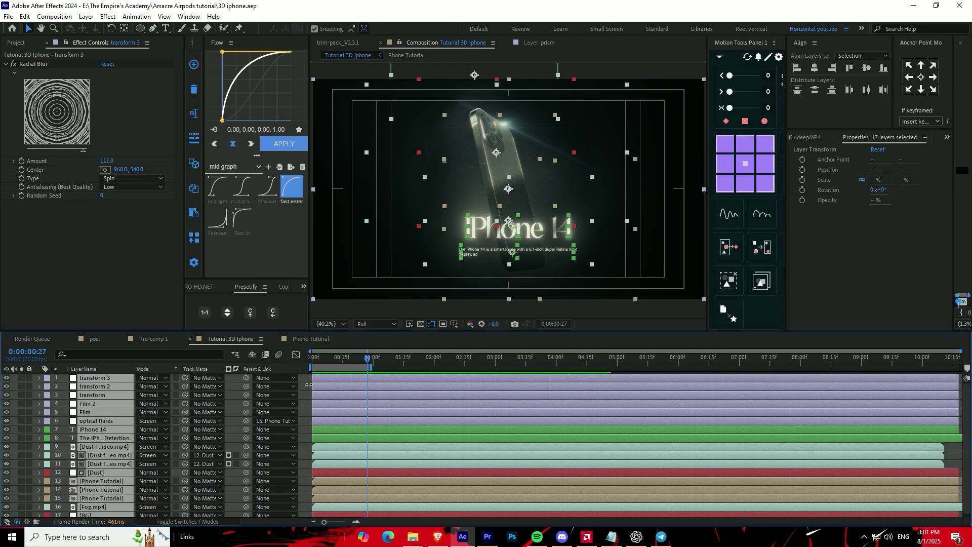
{"action": "key", "text": "F2"}
Import Lens dirt texture.png on top, scale it to 142%, and set it to Screen.
{"action": "key", "text": "ctrl+space"}
{"action": "type", "text": "lens"}
{"action": "key", "text": "Return"}
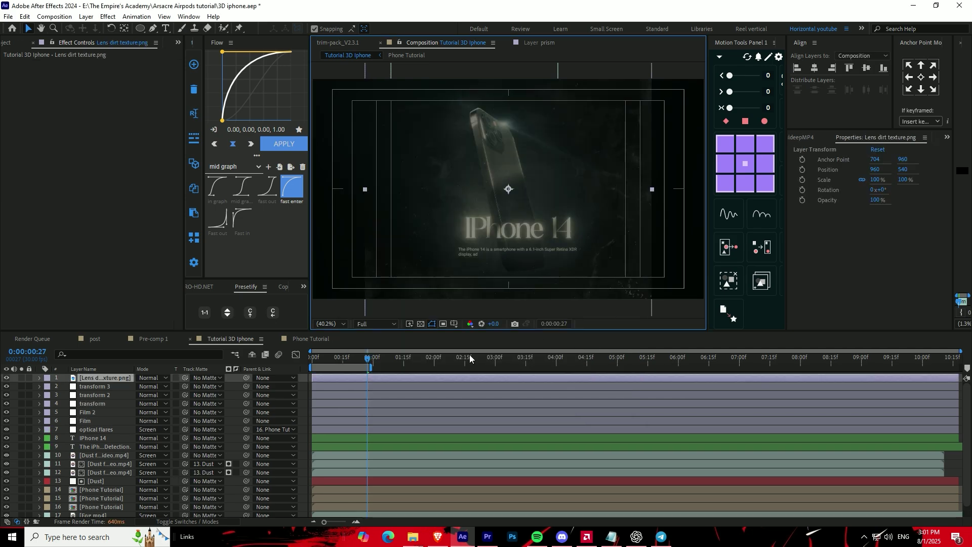
{"action": "key", "text": "s"}
{"action": "left_click", "coordinate": [152, 378]}
{"action": "left_click", "coordinate": [183, 213]}
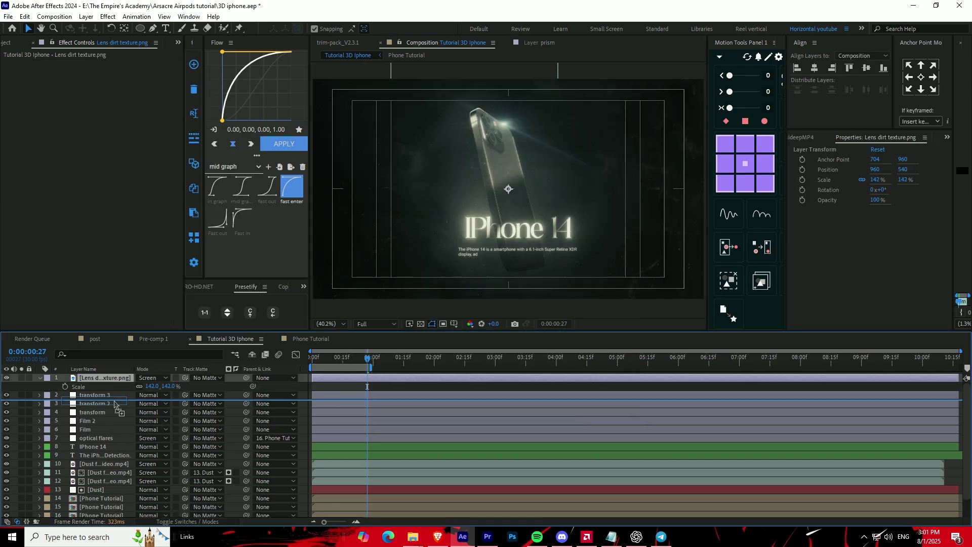